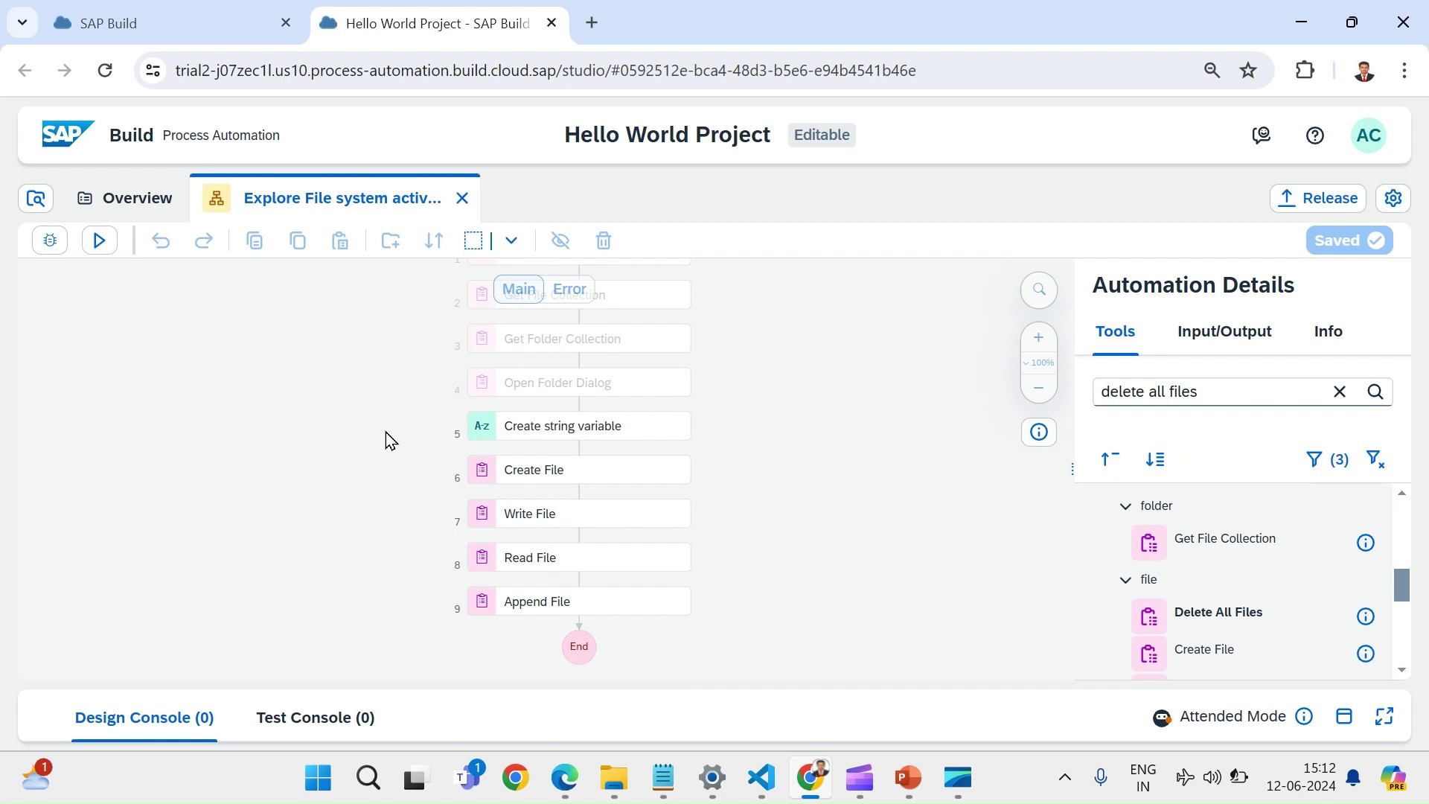
# Disable the five active steps from Create string variable through Append File in the automation.
pyautogui.moveTo(386, 431); pyautogui.dragTo(645, 605)
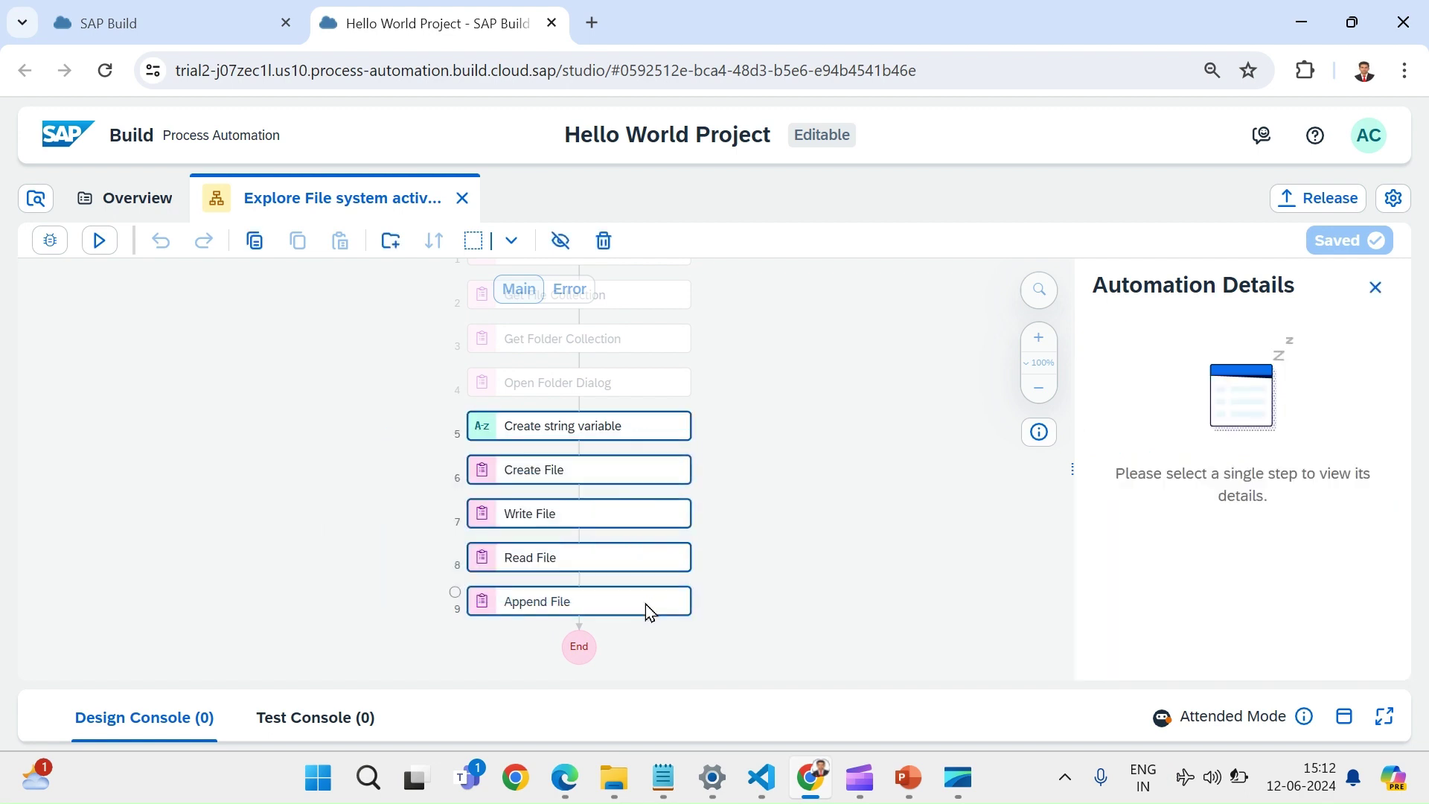
pyautogui.click(578, 245)
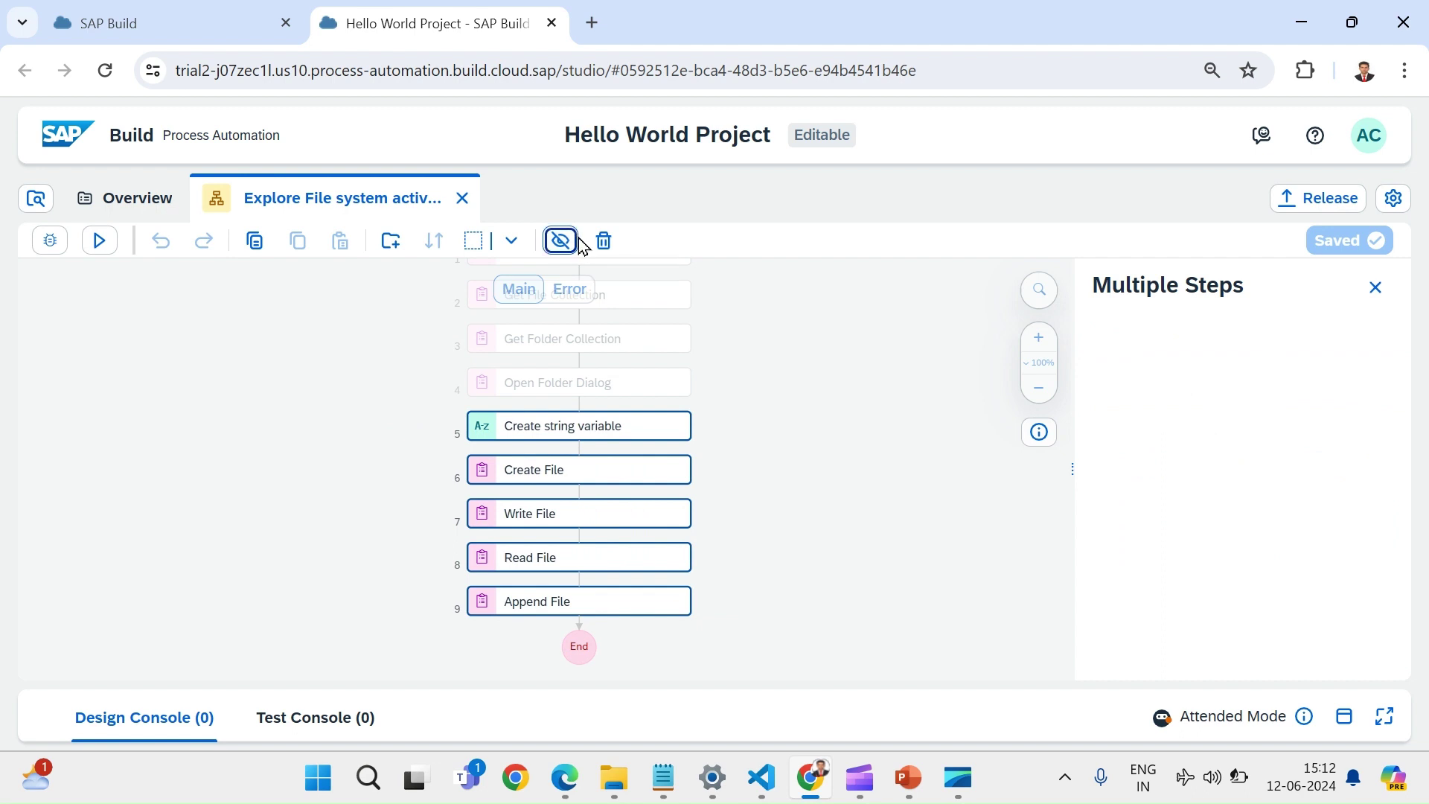
pyautogui.click(792, 588)
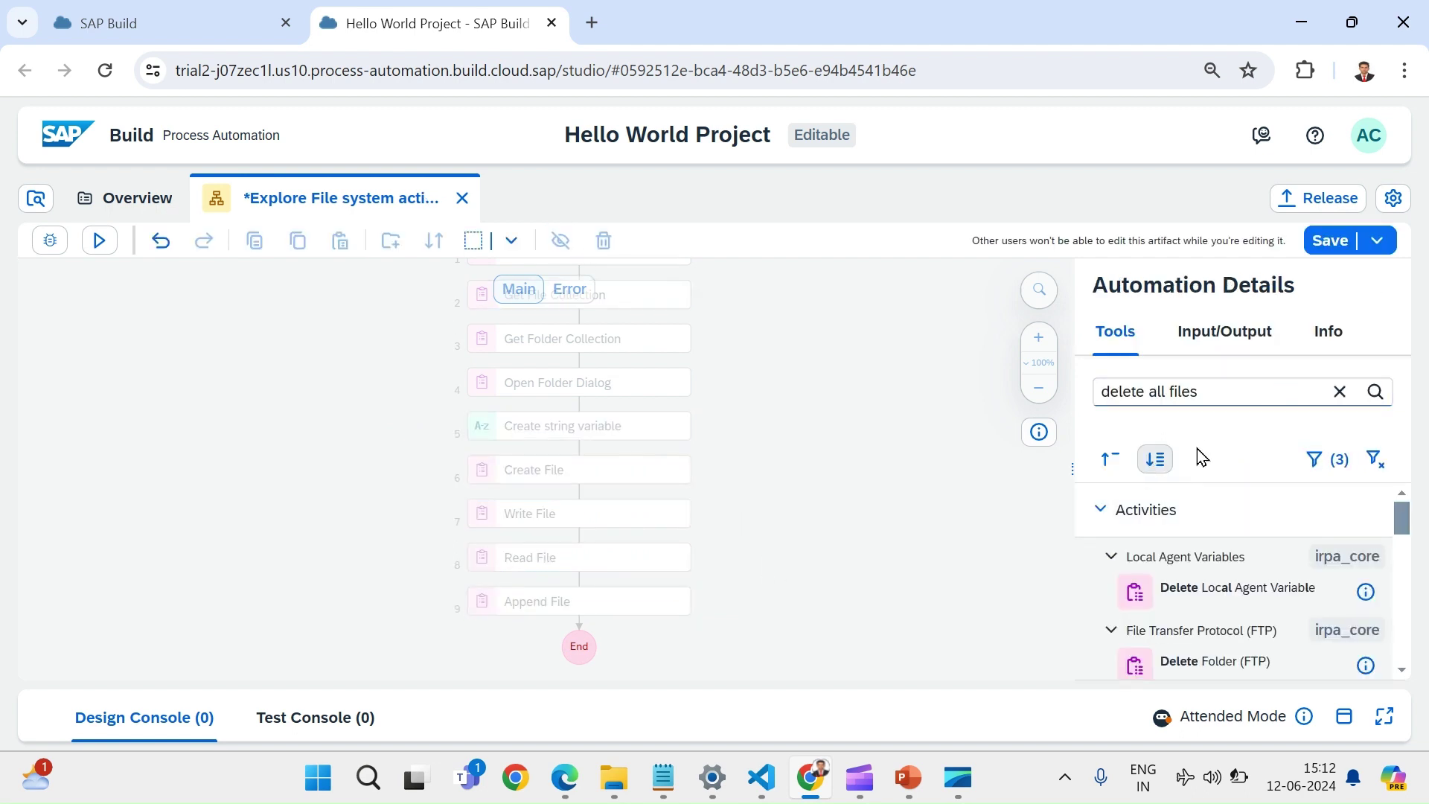
# Add the Delete All Files activity to the automation directly after the Append File step.
pyautogui.scroll(-5, 1269, 629)
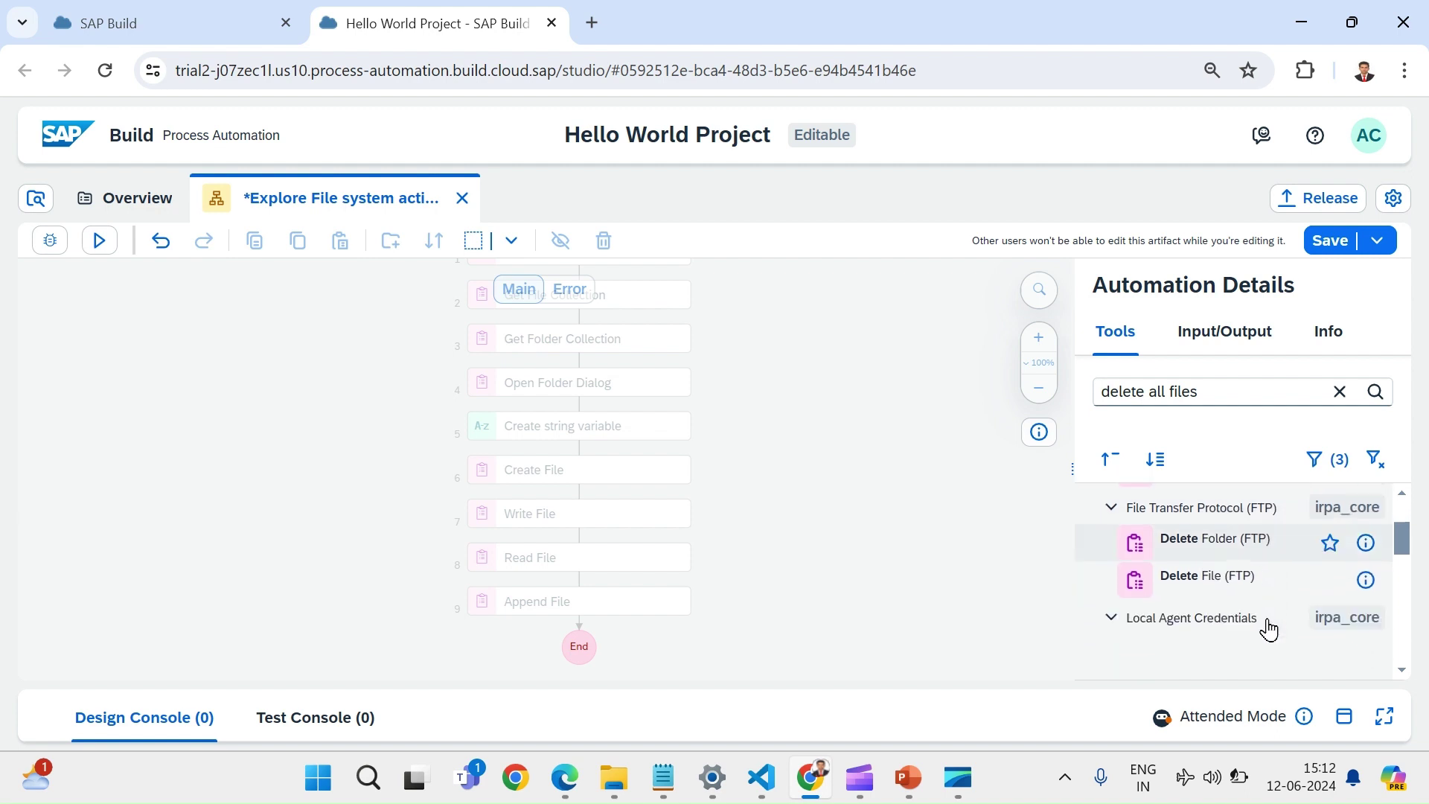
pyautogui.scroll(-3, 1269, 629)
pyautogui.scroll(-4, 1269, 629)
pyautogui.scroll(-1, 1258, 614)
pyautogui.moveTo(1228, 562)
pyautogui.mouseDown()
pyautogui.moveTo(871, 571)
pyautogui.moveTo(593, 625)
pyautogui.mouseUp()
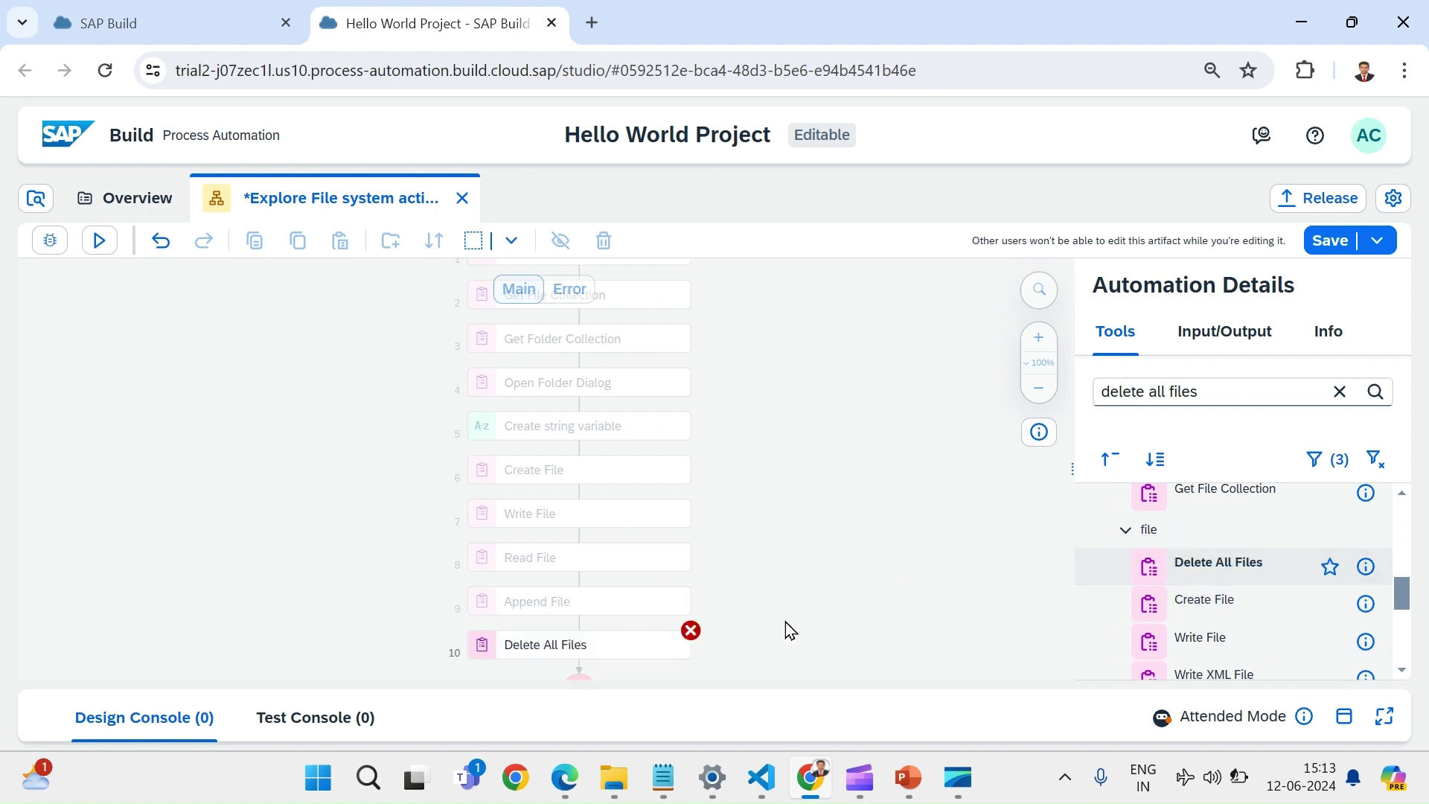
# Search the activities for "open file dialog" and add Open File Dialog after the Delete All Files step.
pyautogui.click(1339, 392)
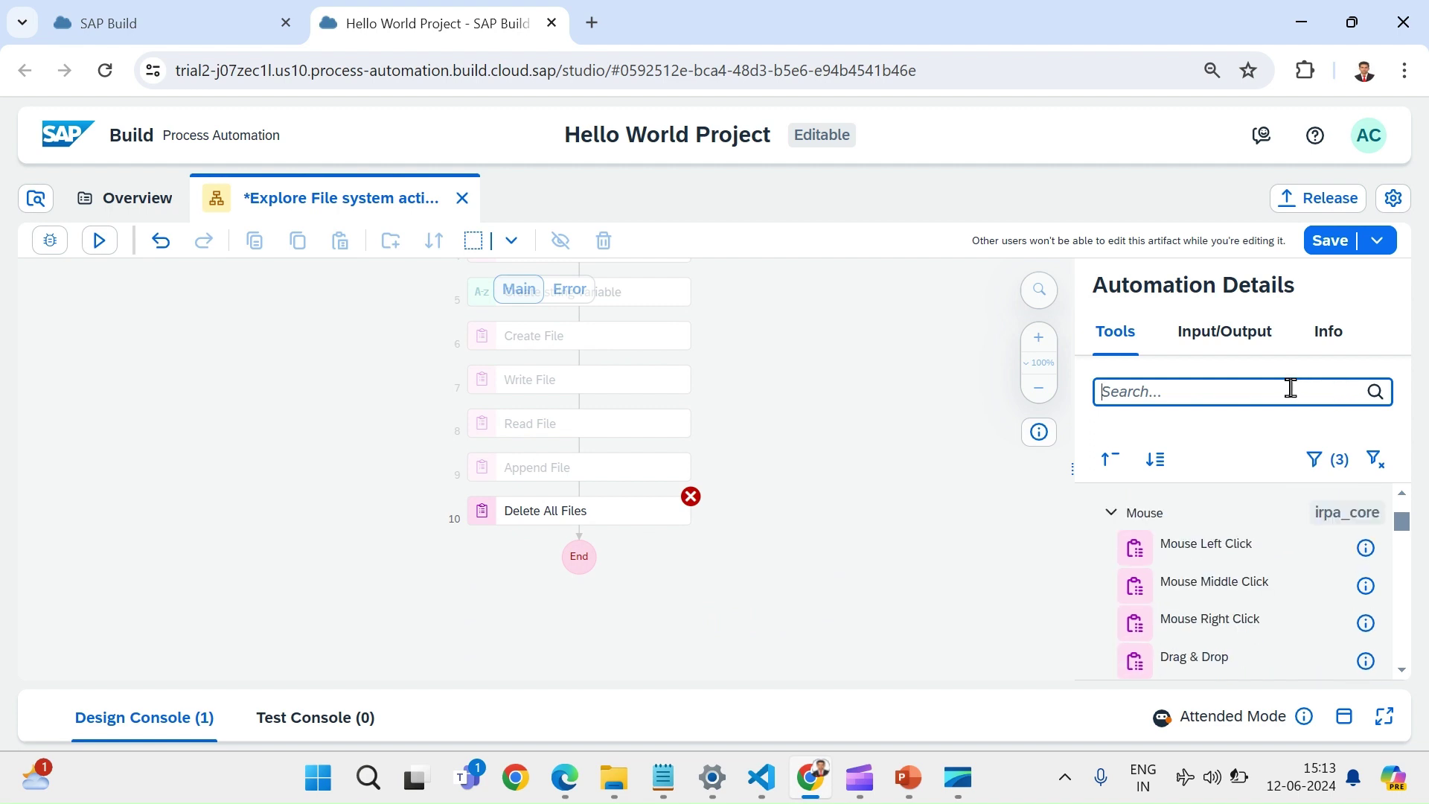
pyautogui.write('open file')
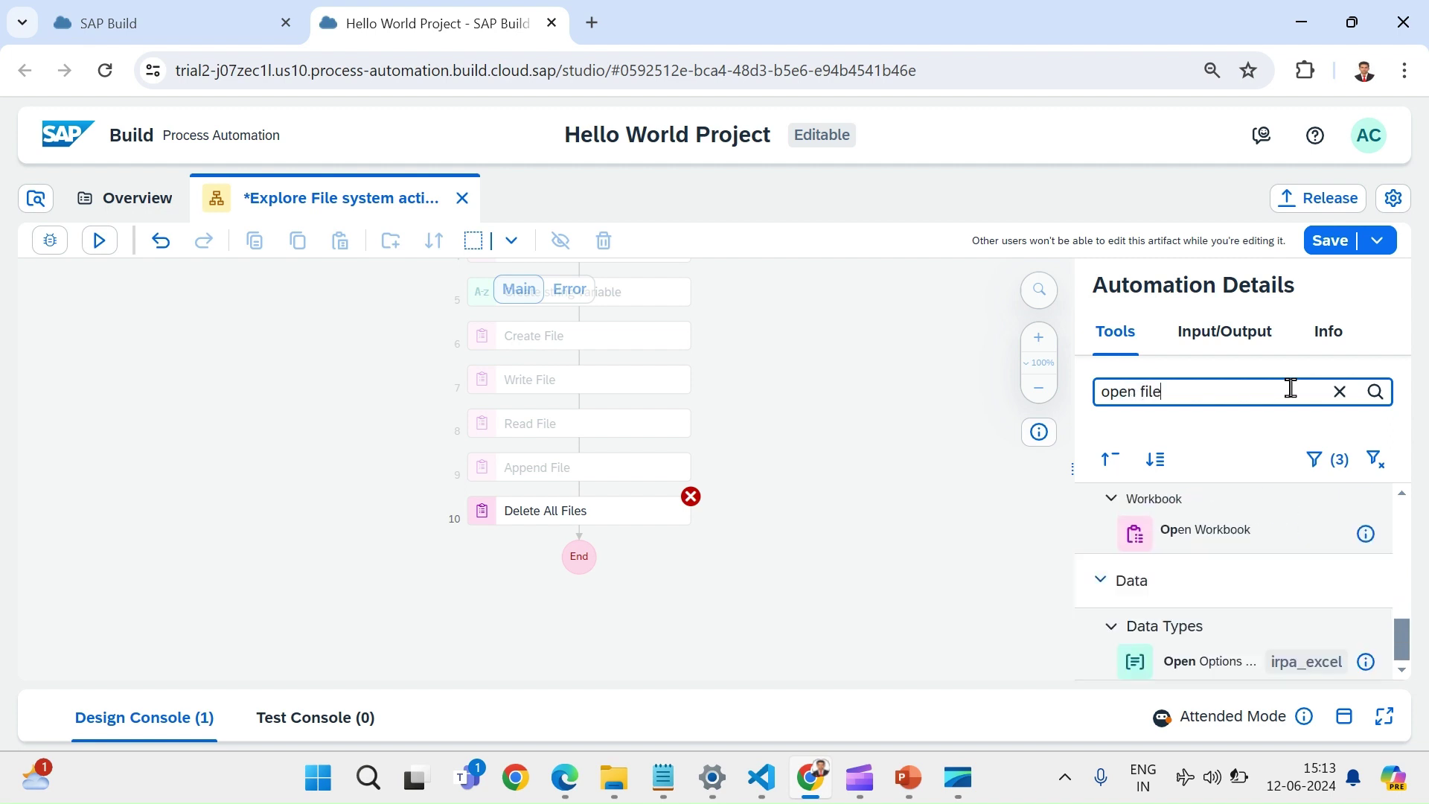
pyautogui.write(' dialog')
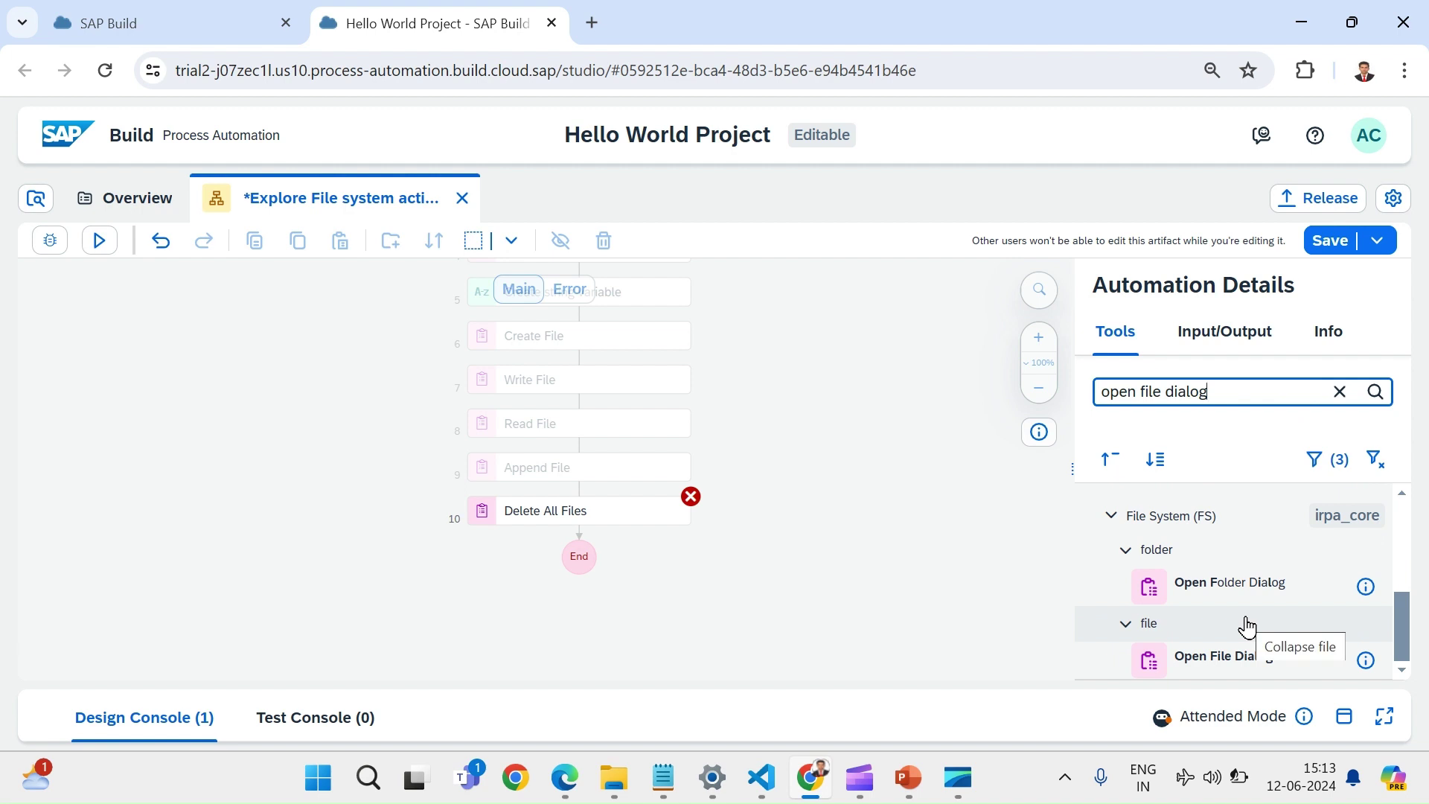
pyautogui.moveTo(1225, 661); pyautogui.dragTo(604, 539)
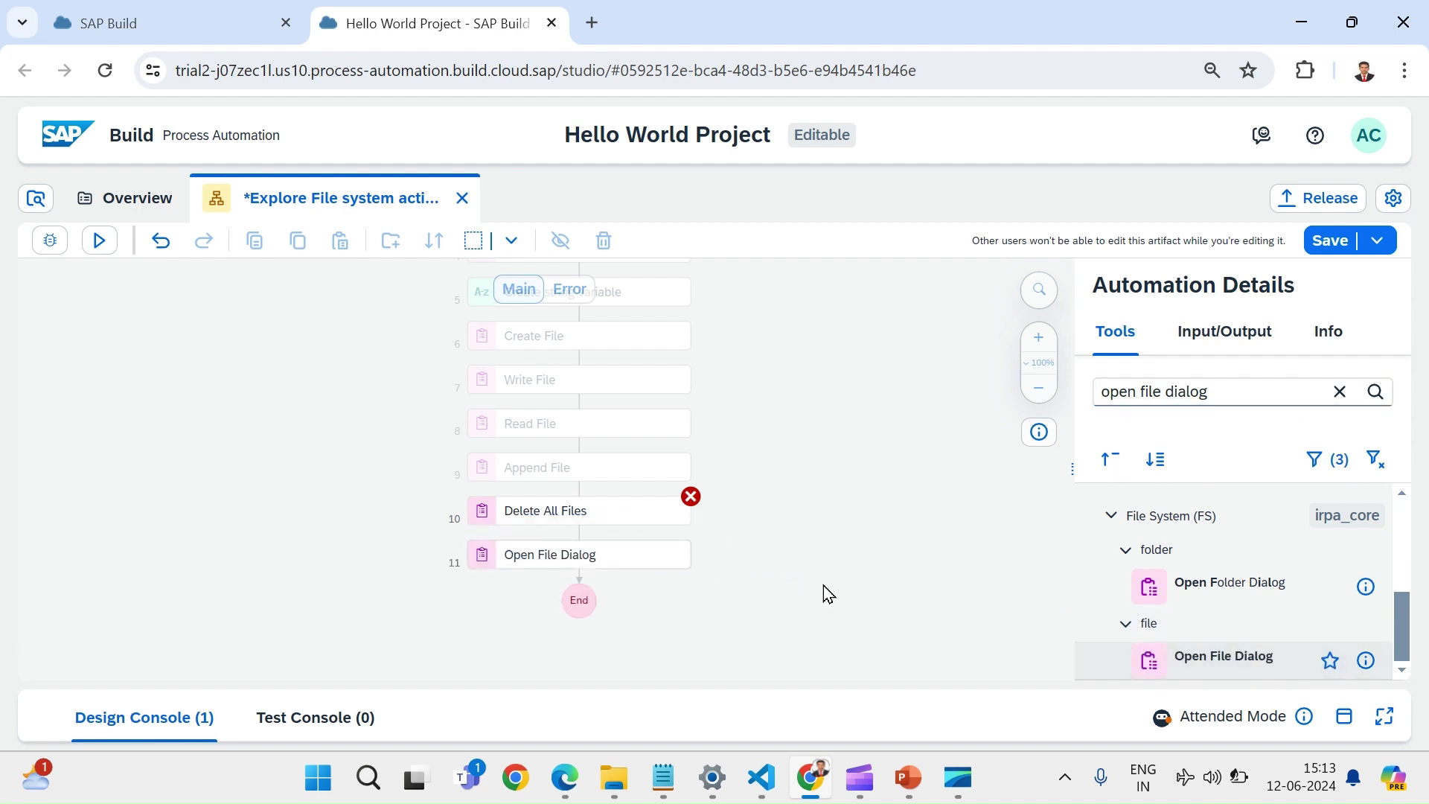
# Search the activities for "get absolute" and add Get Absolute Path Name (File) after the Open File Dialog step.
pyautogui.click(1341, 393)
pyautogui.write('get')
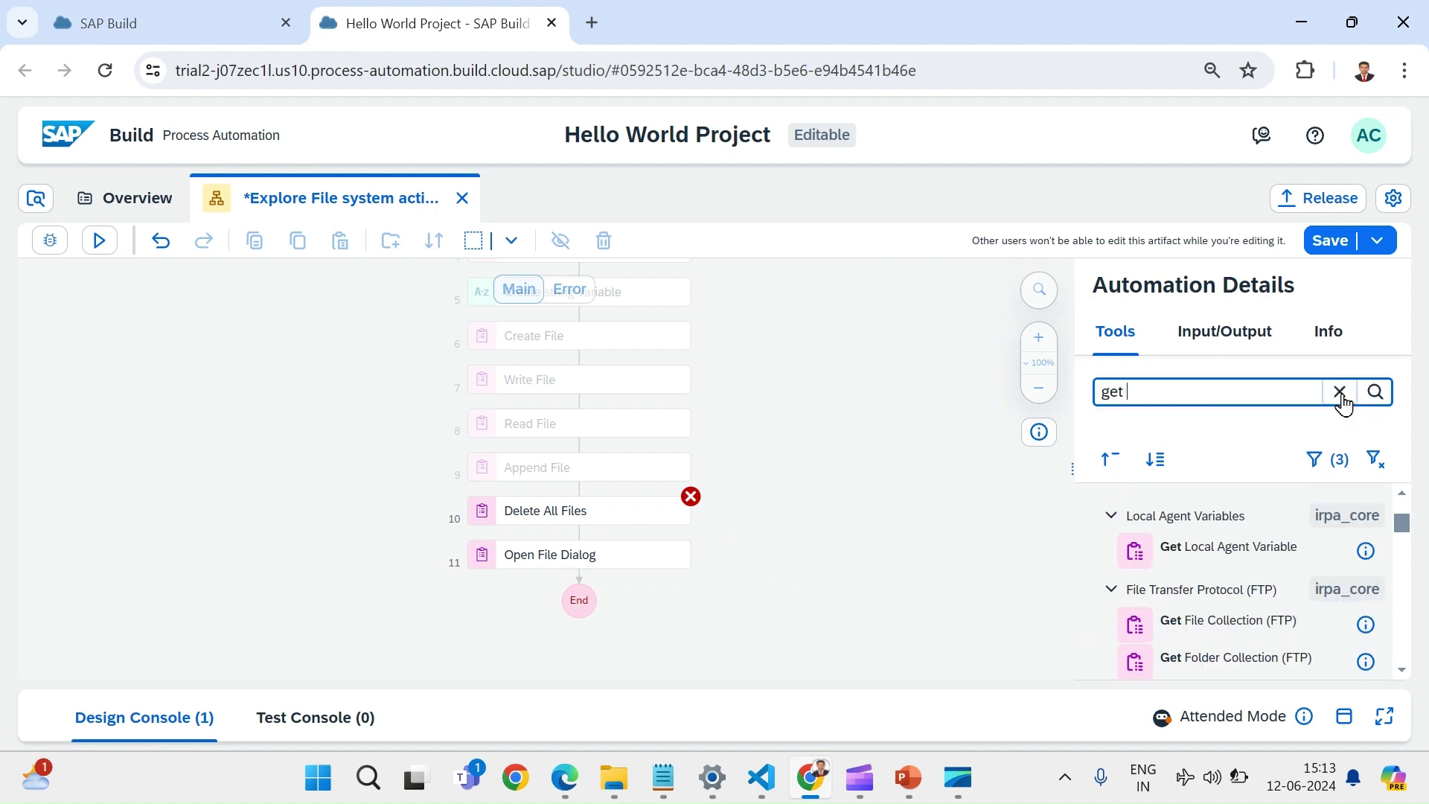
pyautogui.write(' abso')
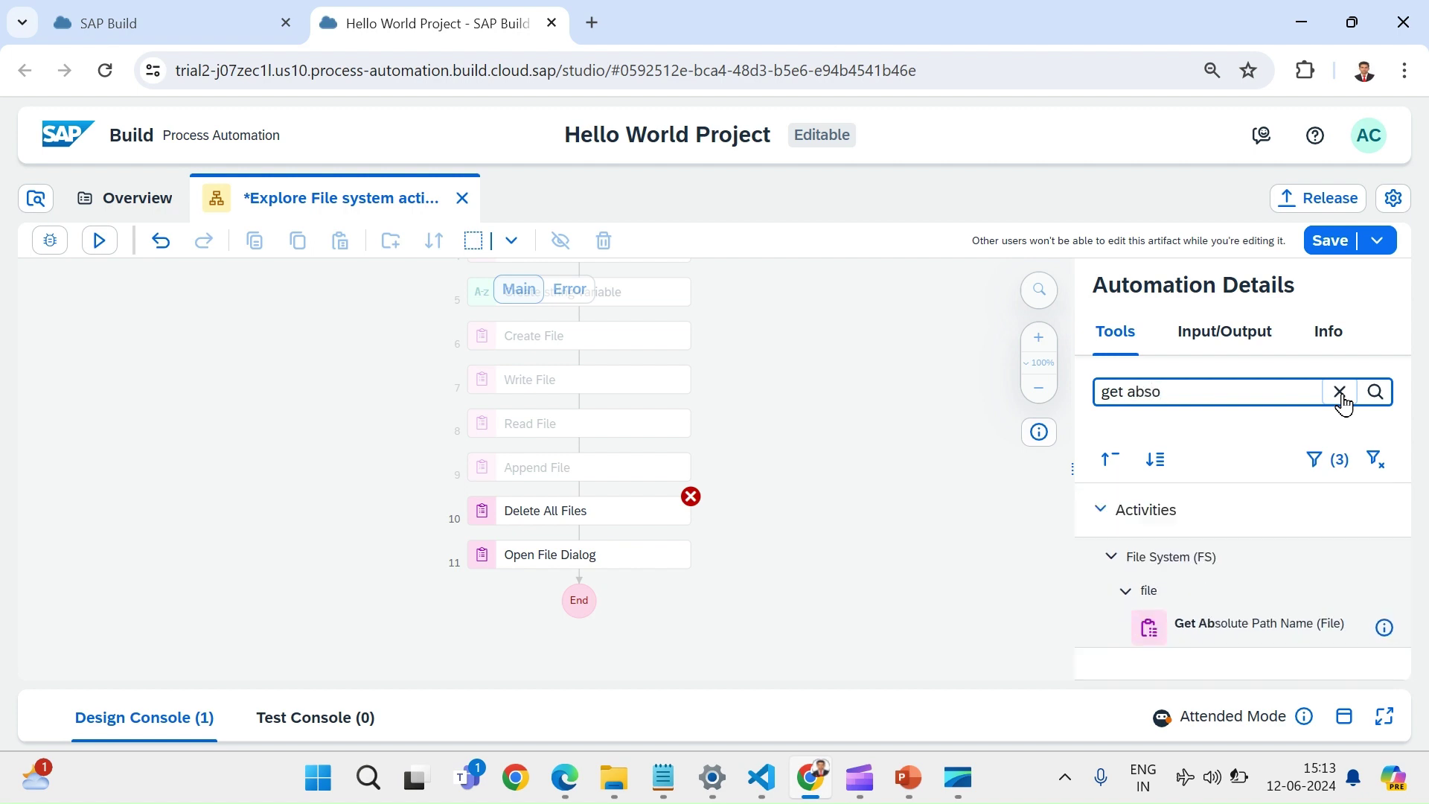
pyautogui.write('lute')
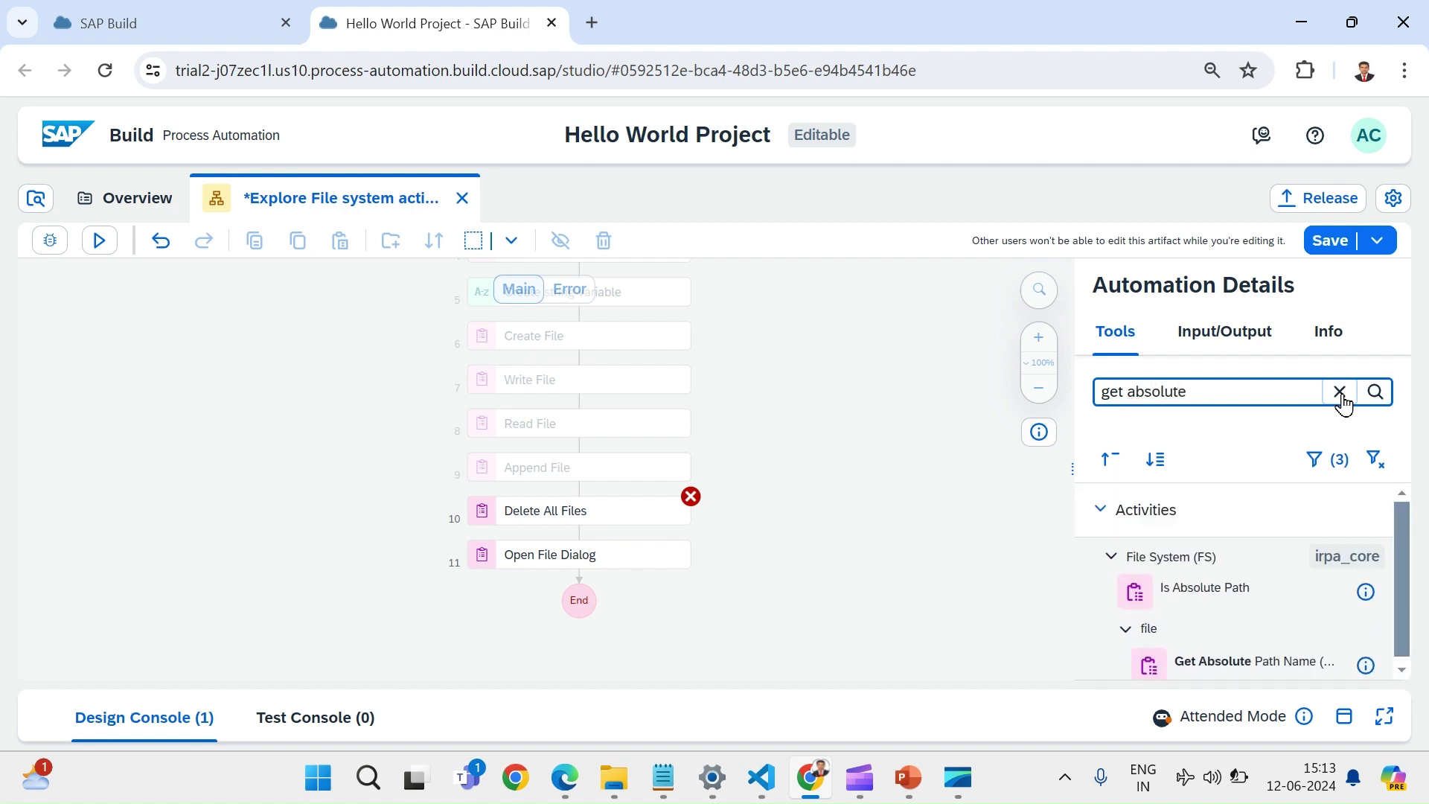
pyautogui.moveTo(1252, 674); pyautogui.dragTo(562, 575)
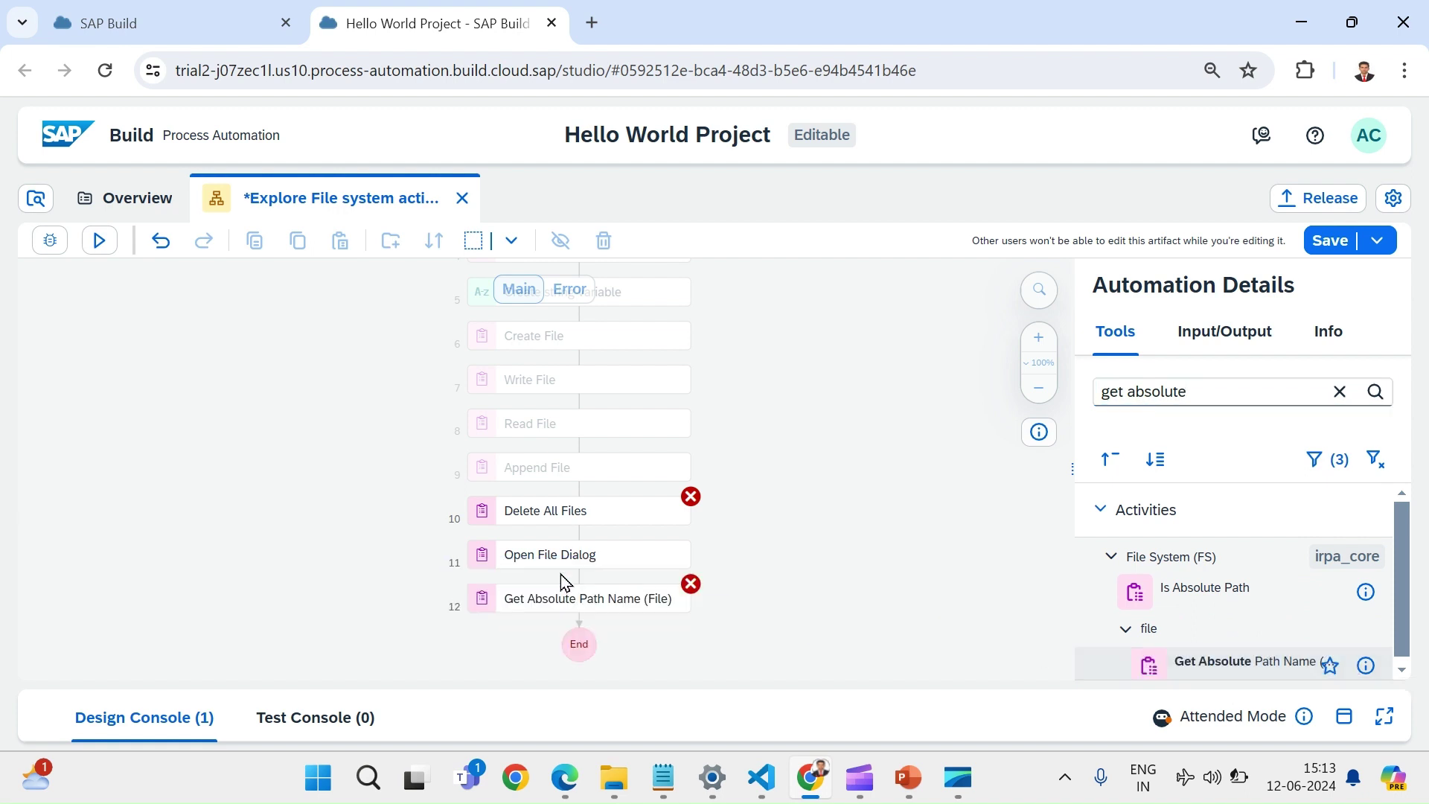
# Search the activities for "get file name", add Get File Name as the last step before End, and clear the search.
pyautogui.click(1339, 394)
pyautogui.write('get file ')
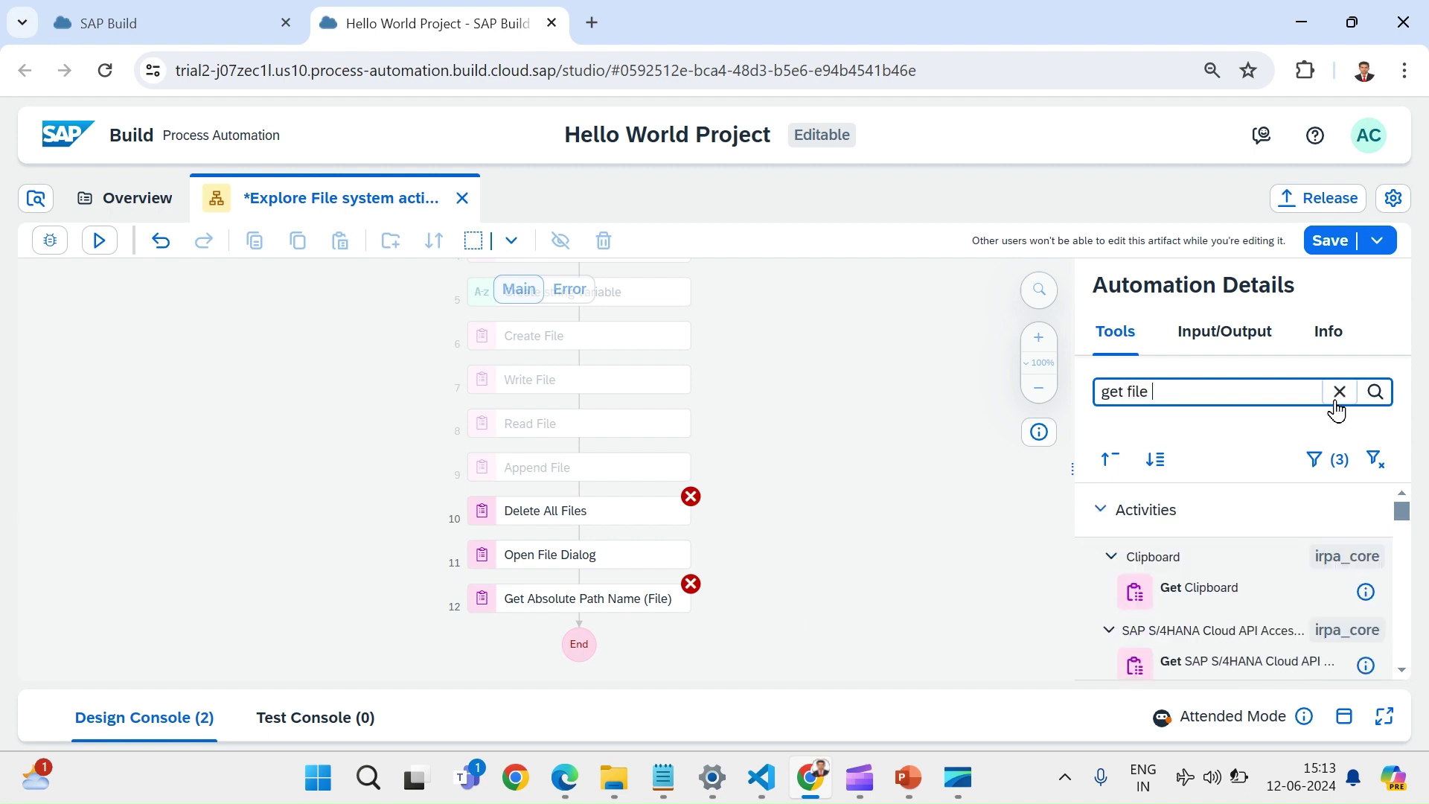
pyautogui.write('name')
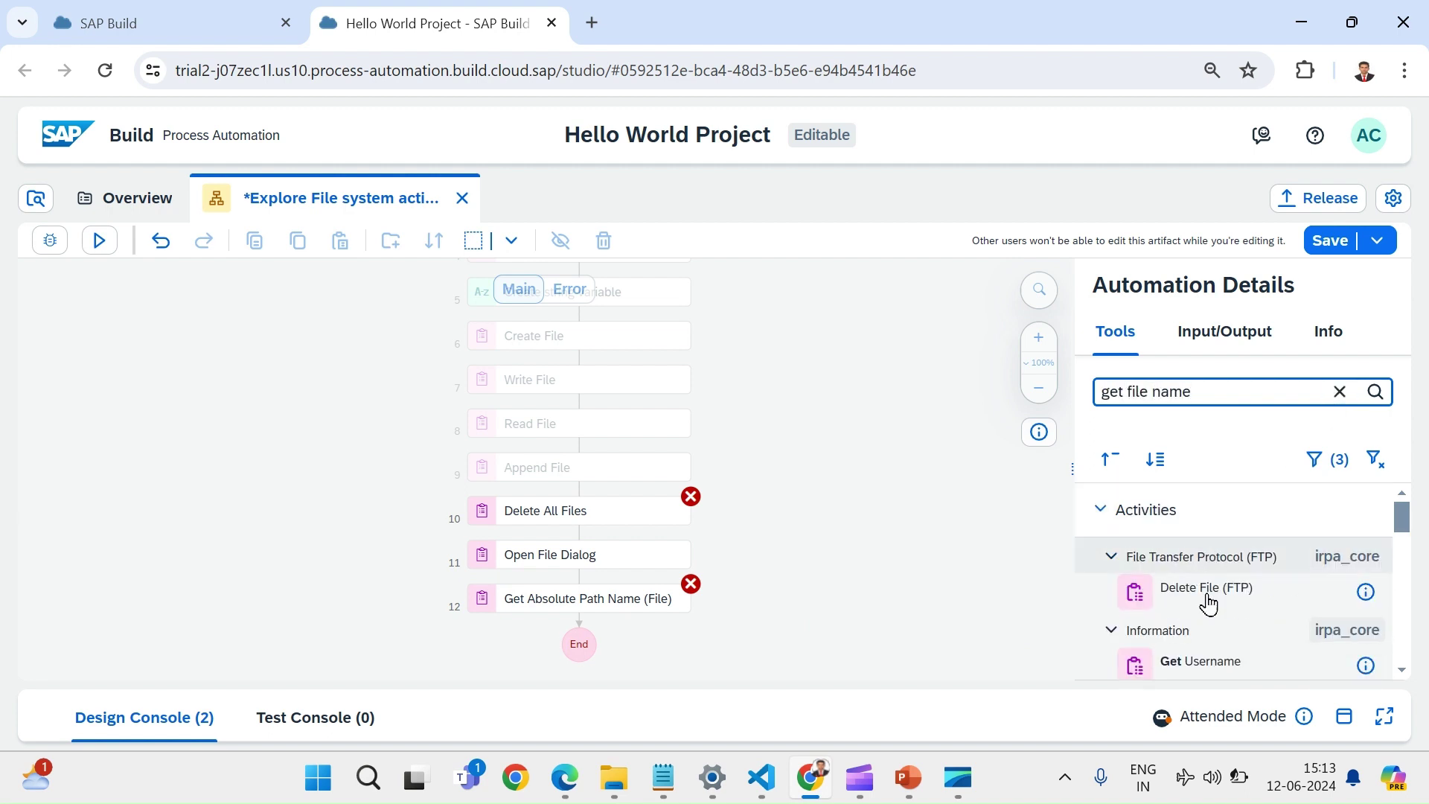
pyautogui.scroll(-2, 1232, 654)
pyautogui.scroll(2, 1235, 655)
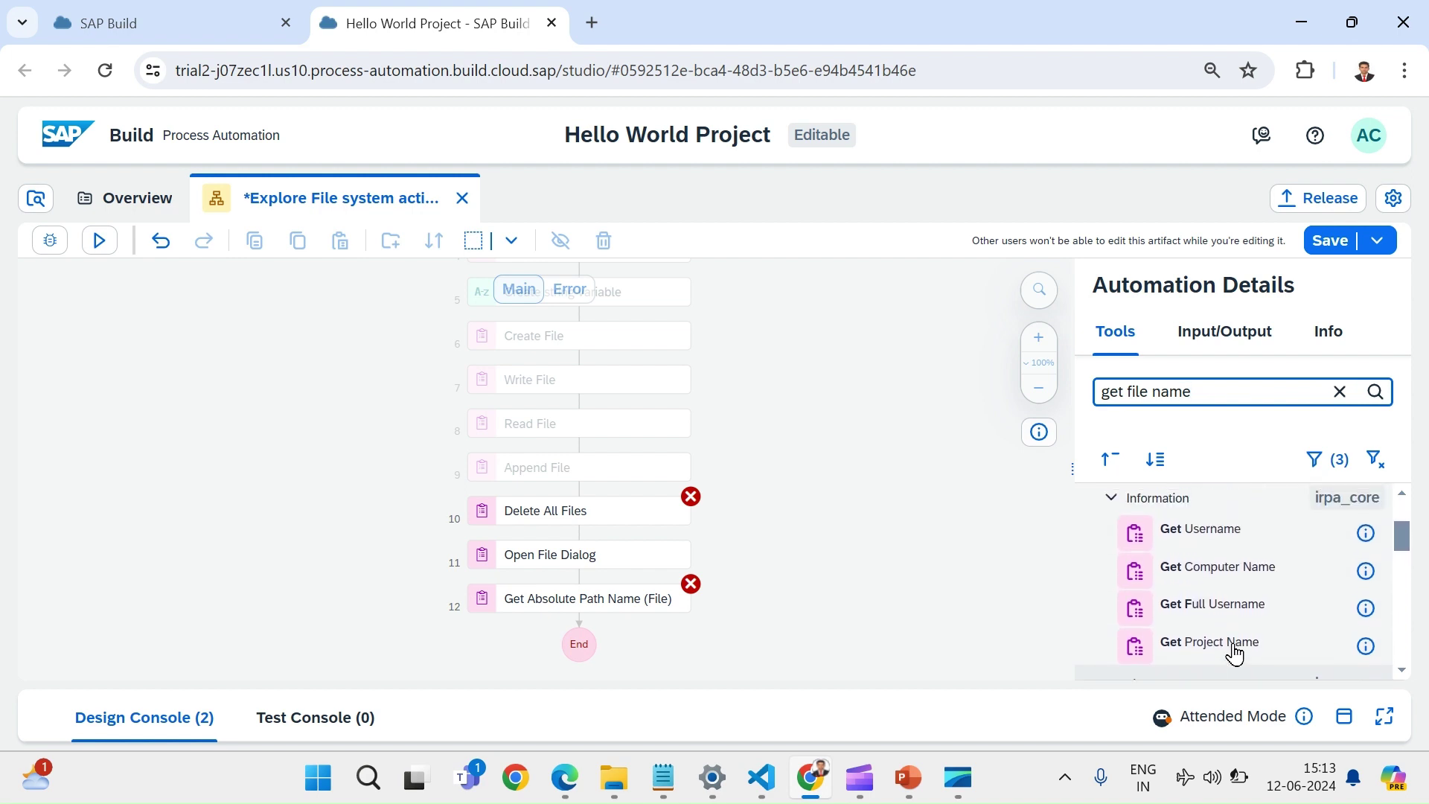
pyautogui.scroll(-1, 1235, 654)
pyautogui.scroll(-4, 1235, 654)
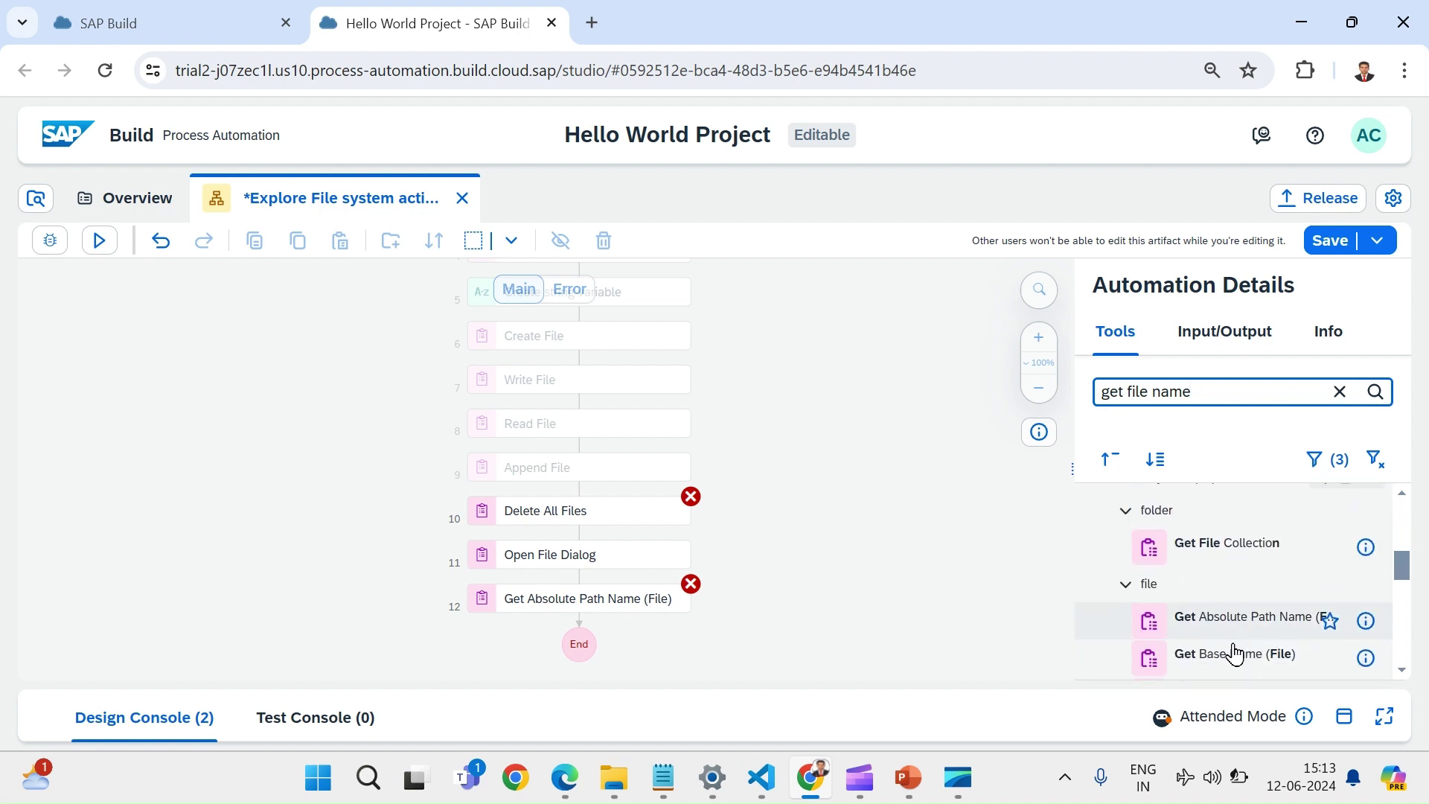
pyautogui.scroll(-1, 1235, 655)
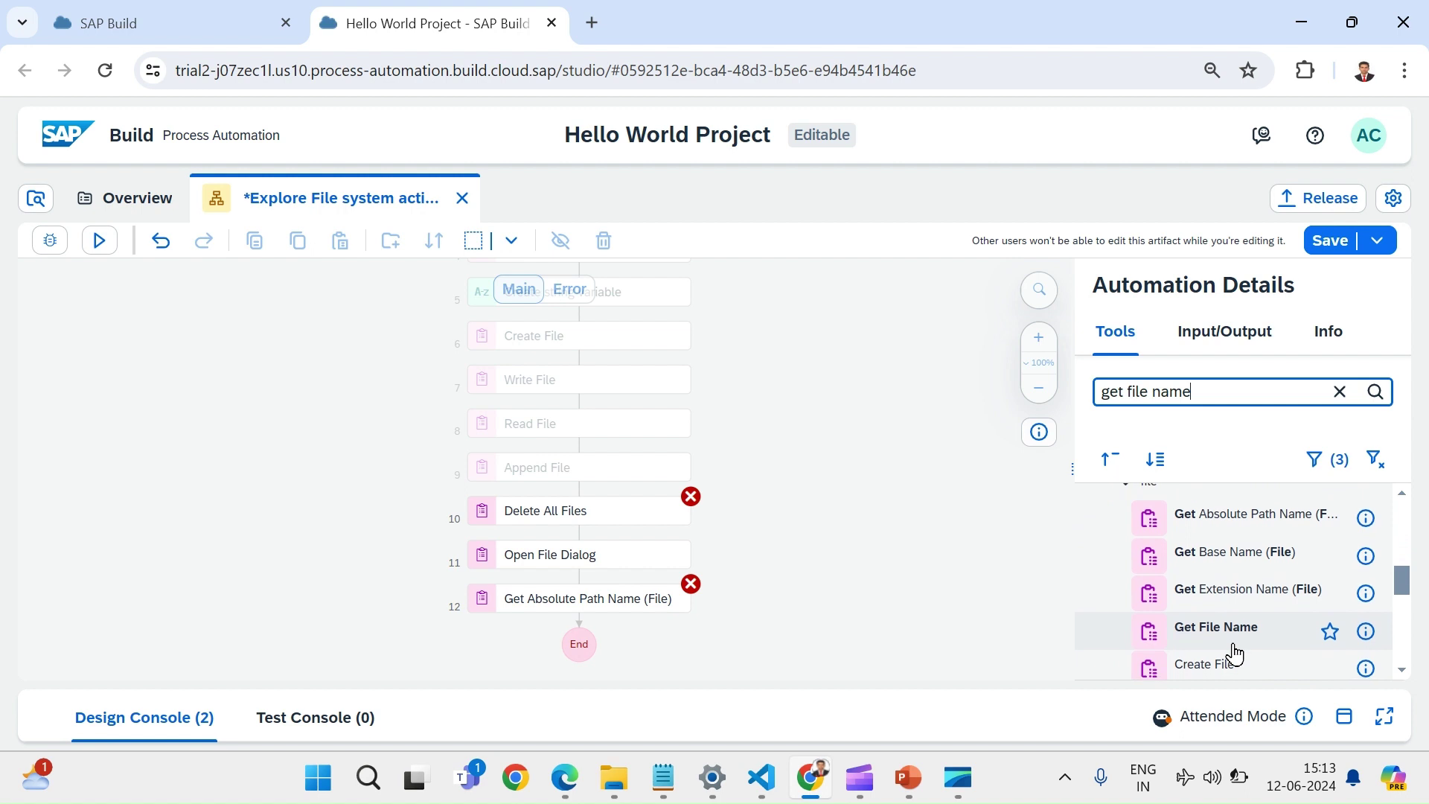
pyautogui.scroll(1, 1232, 644)
pyautogui.scroll(-1, 1229, 641)
pyautogui.scroll(1, 1230, 642)
pyautogui.scroll(-3, 1229, 640)
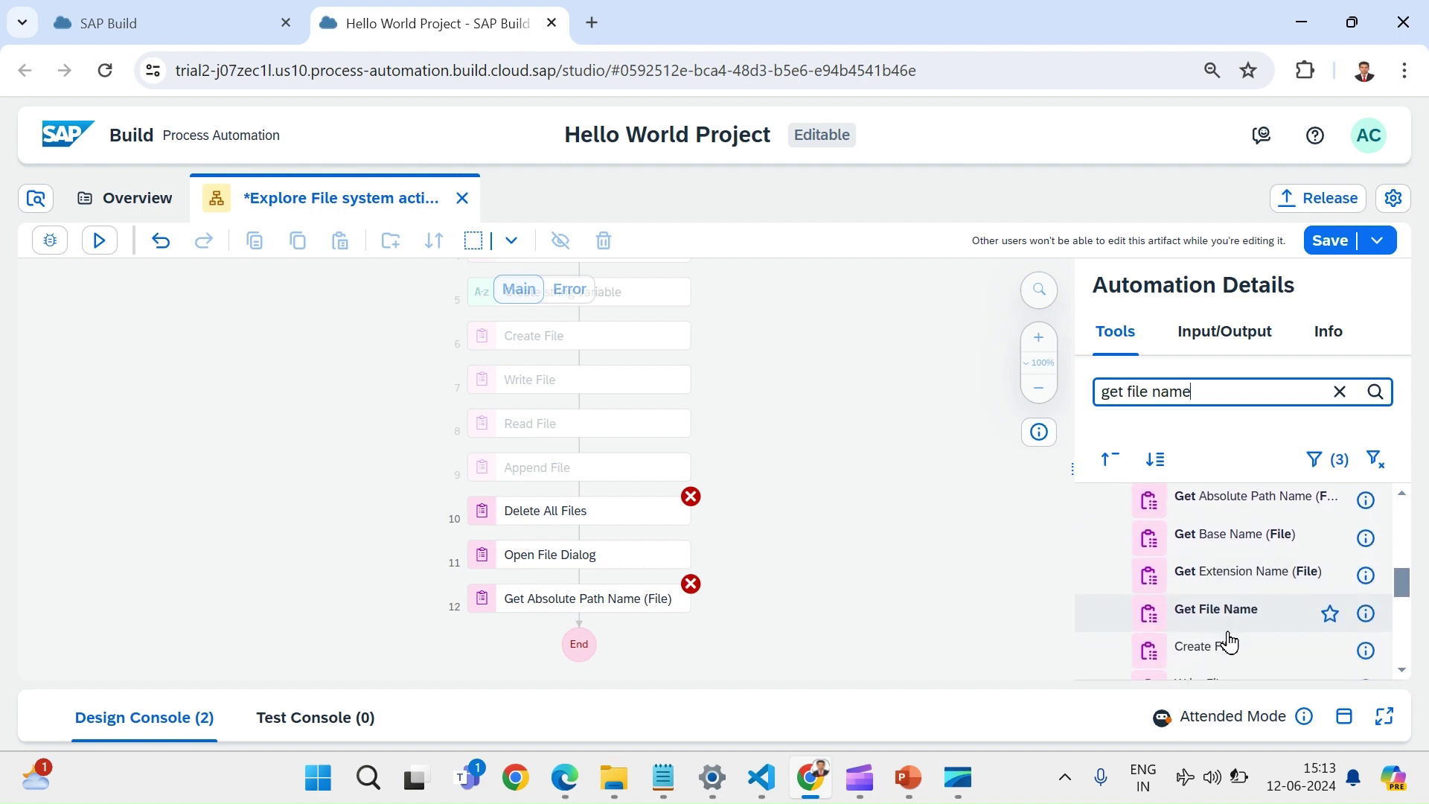
pyautogui.moveTo(1216, 615); pyautogui.dragTo(558, 630)
pyautogui.scroll(-2, 1266, 590)
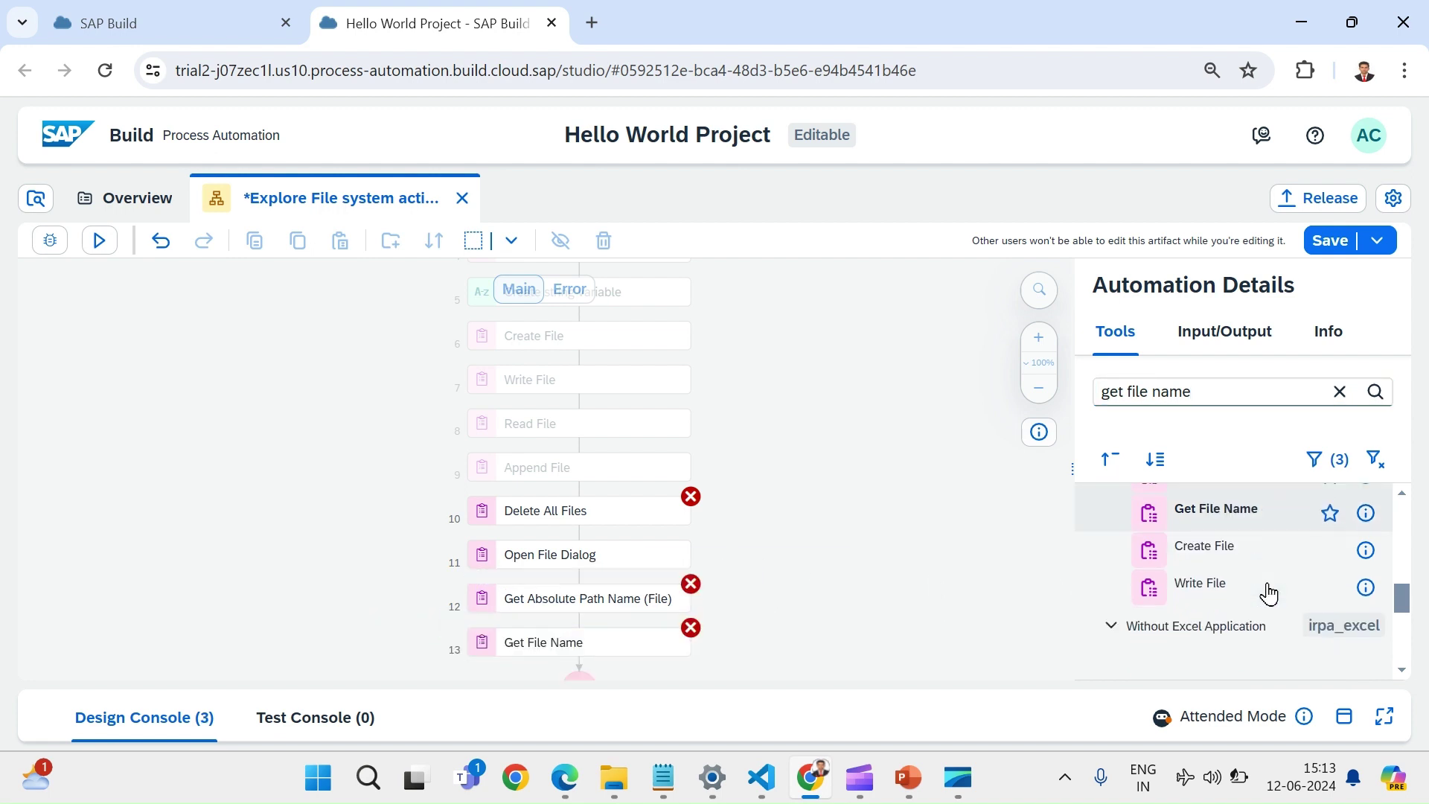
pyautogui.click(1339, 394)
pyautogui.click(834, 631)
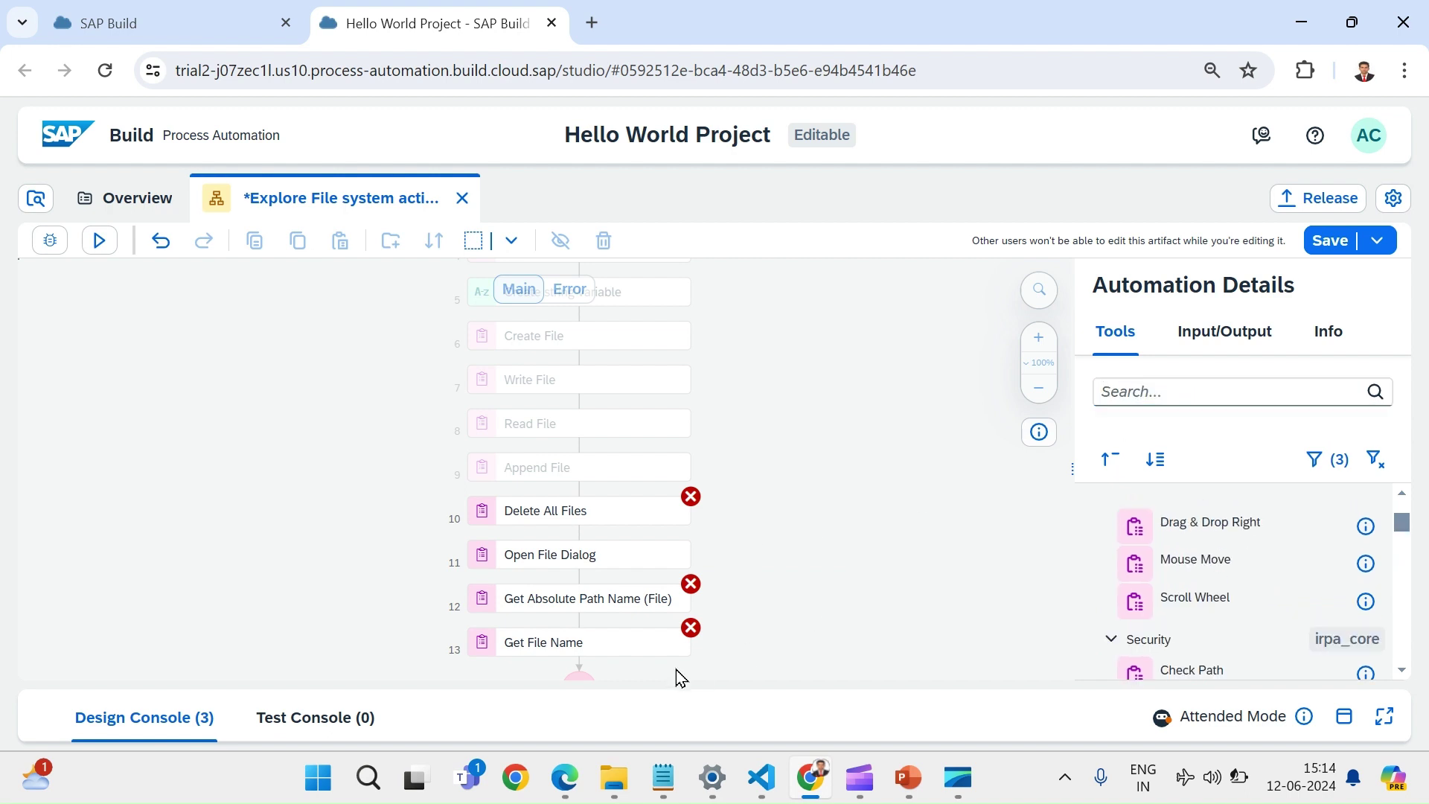
# Select the Delete All Files step, then copy the folder path C:\temp\goFood from File Explorer and return to the automation.
pyautogui.click(605, 636)
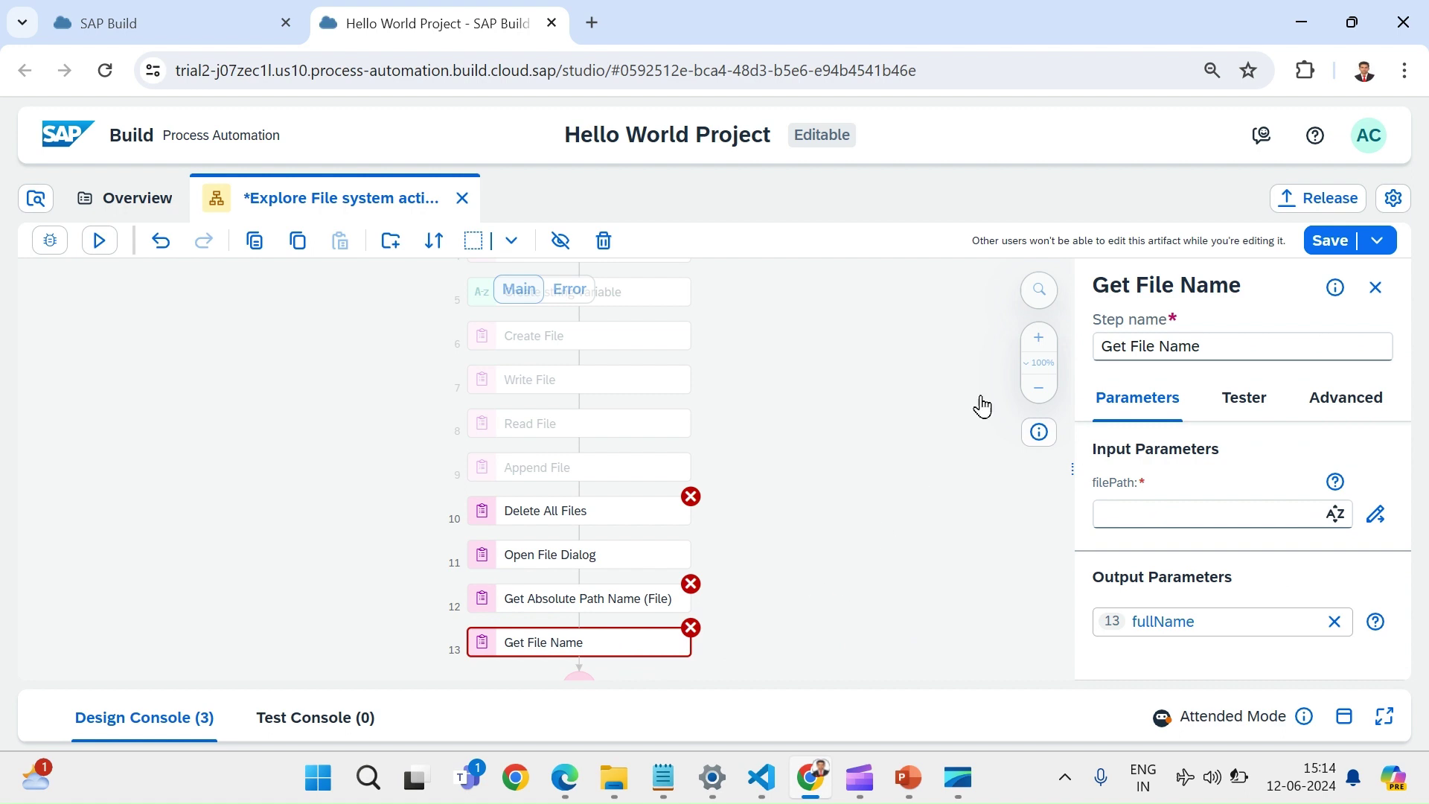
pyautogui.click(638, 521)
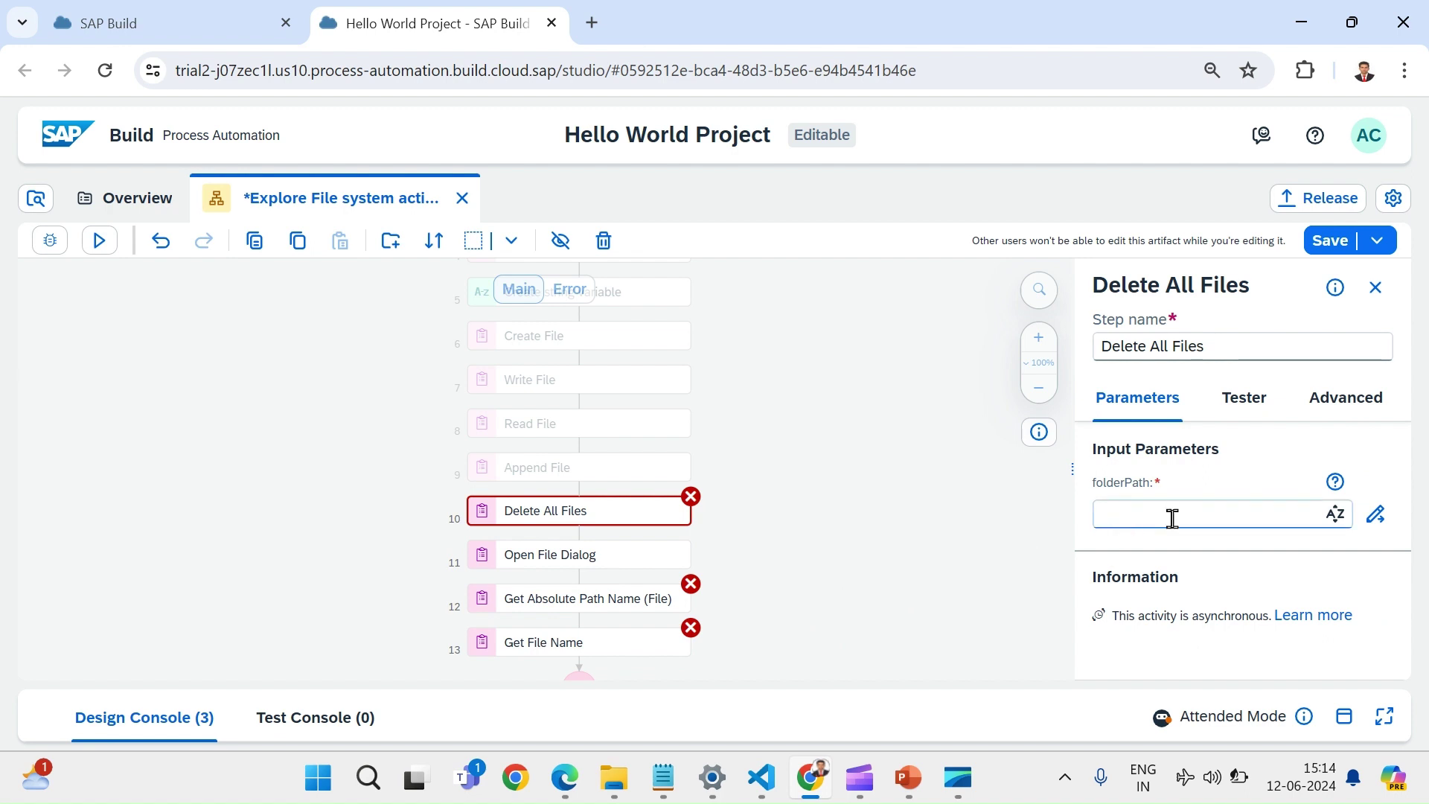
pyautogui.moveTo(622, 775)
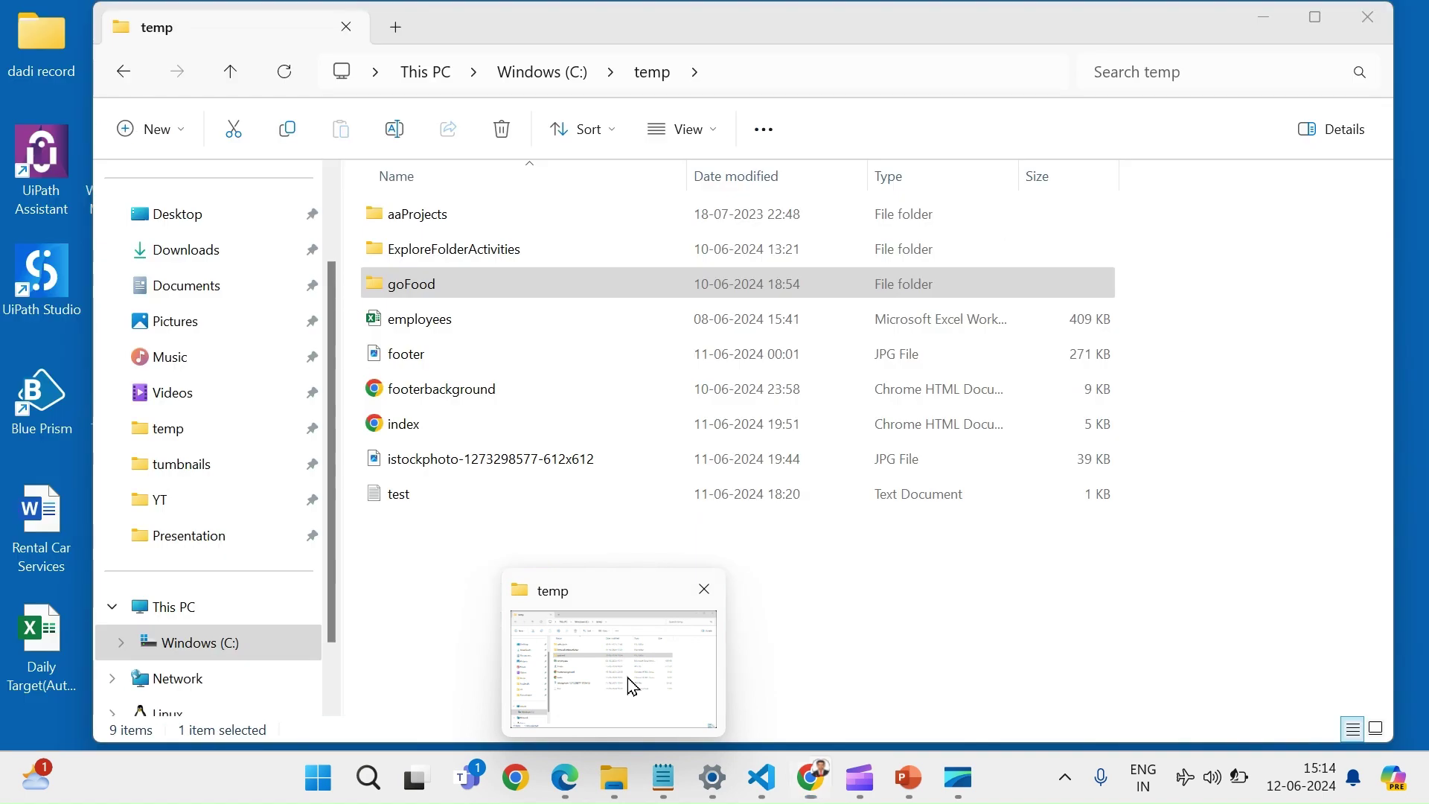
pyautogui.click(627, 677)
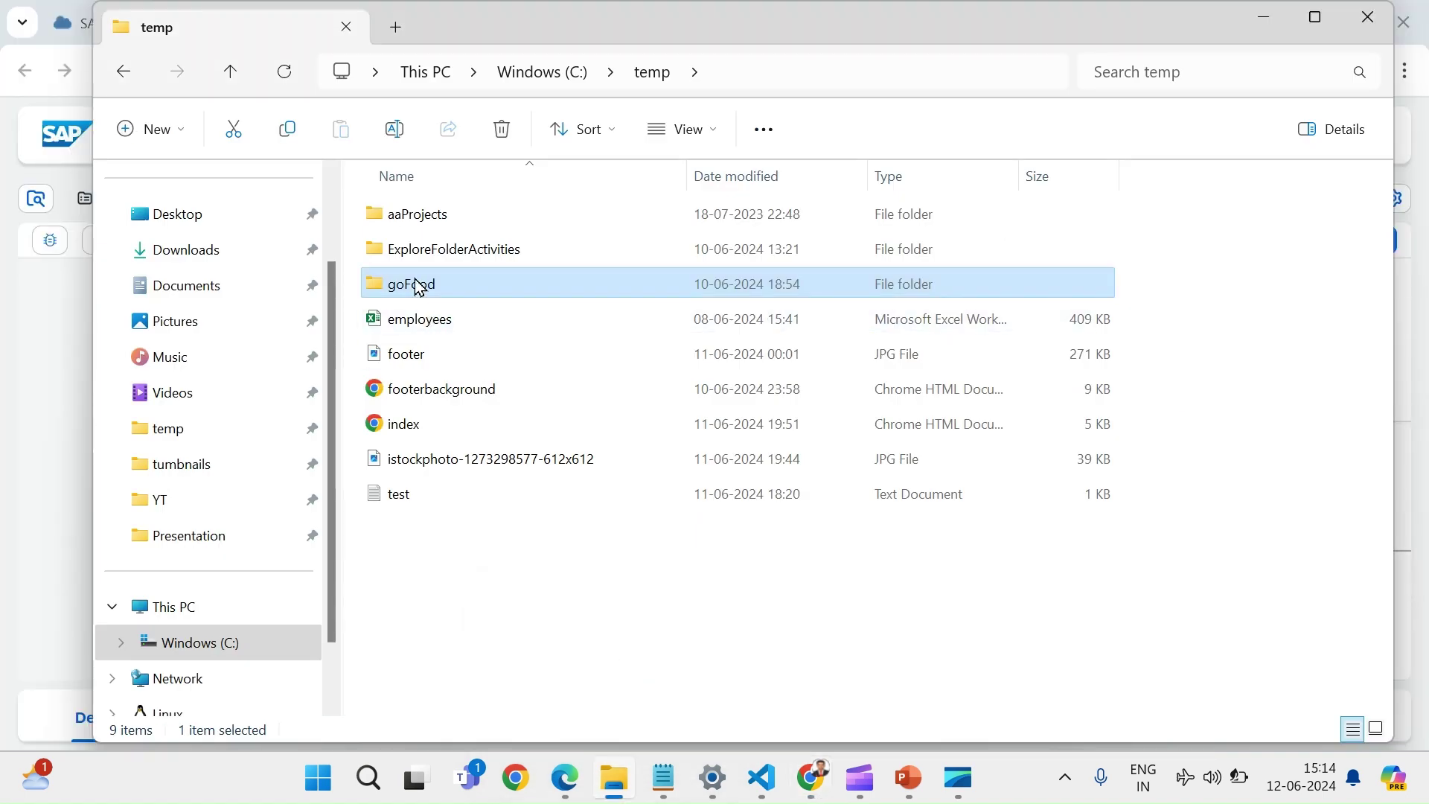
pyautogui.moveTo(453, 292)
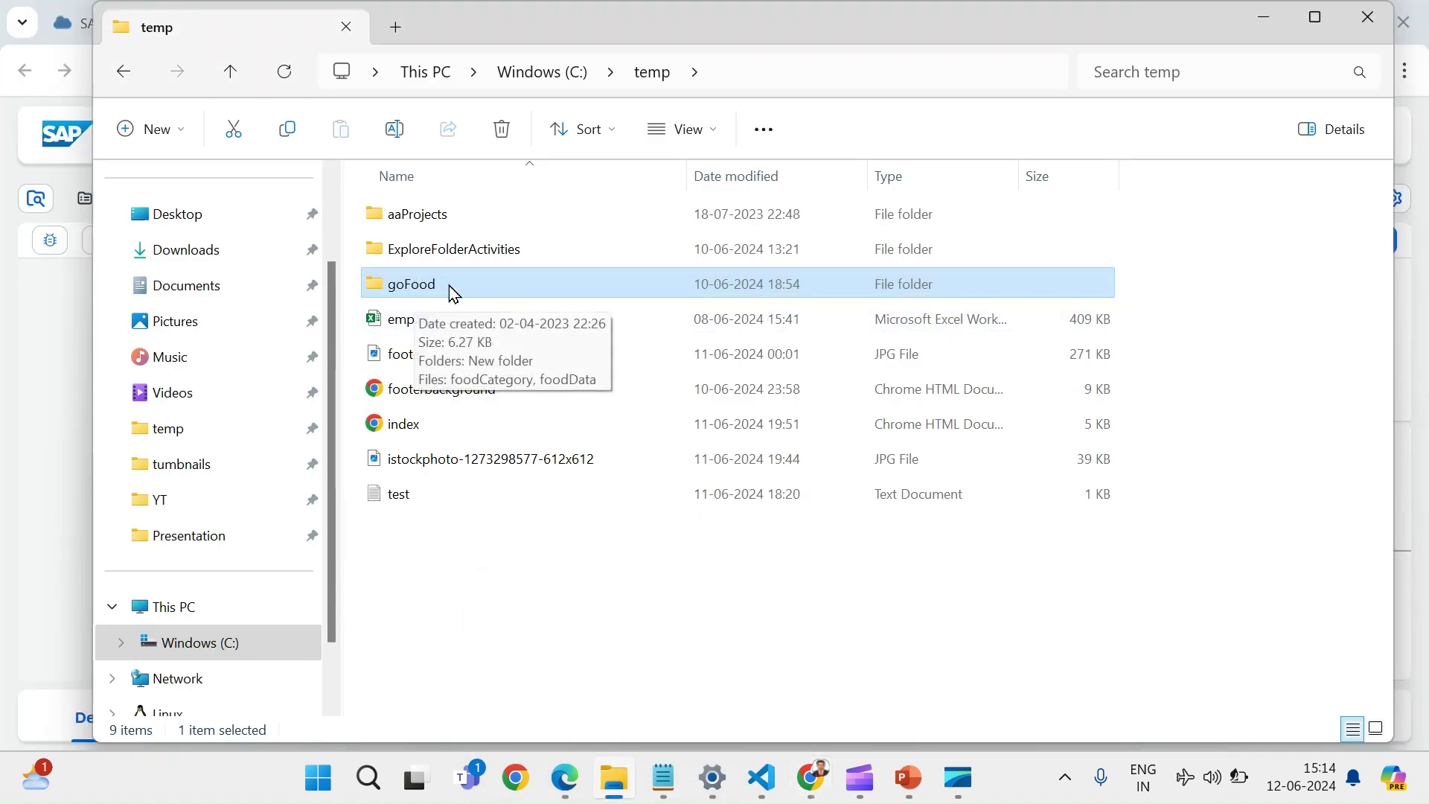
pyautogui.doubleClick(451, 292)
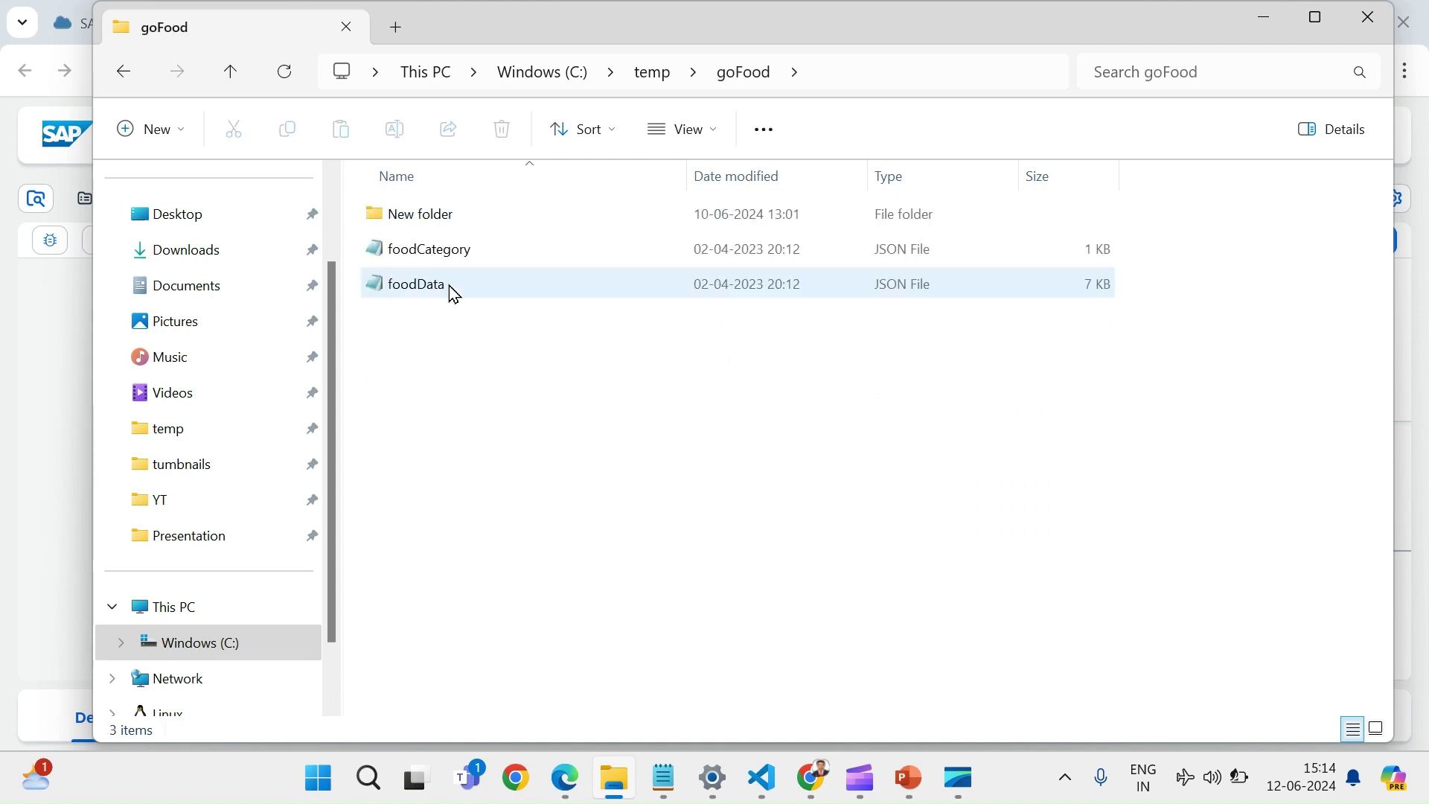
pyautogui.moveTo(442, 381); pyautogui.dragTo(415, 248)
pyautogui.click(405, 221)
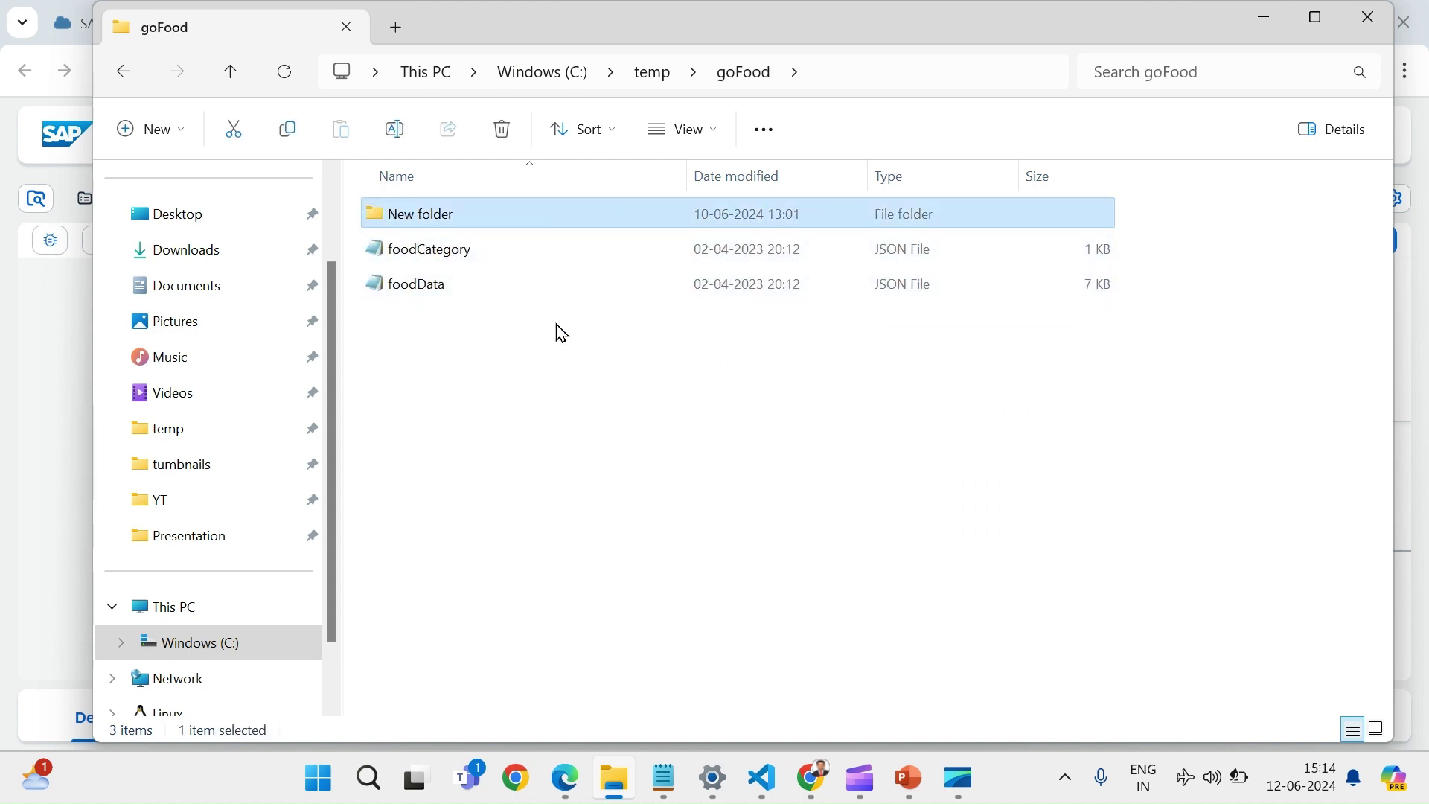
pyautogui.click(871, 68)
pyautogui.hotkey('ctrl', 'c')
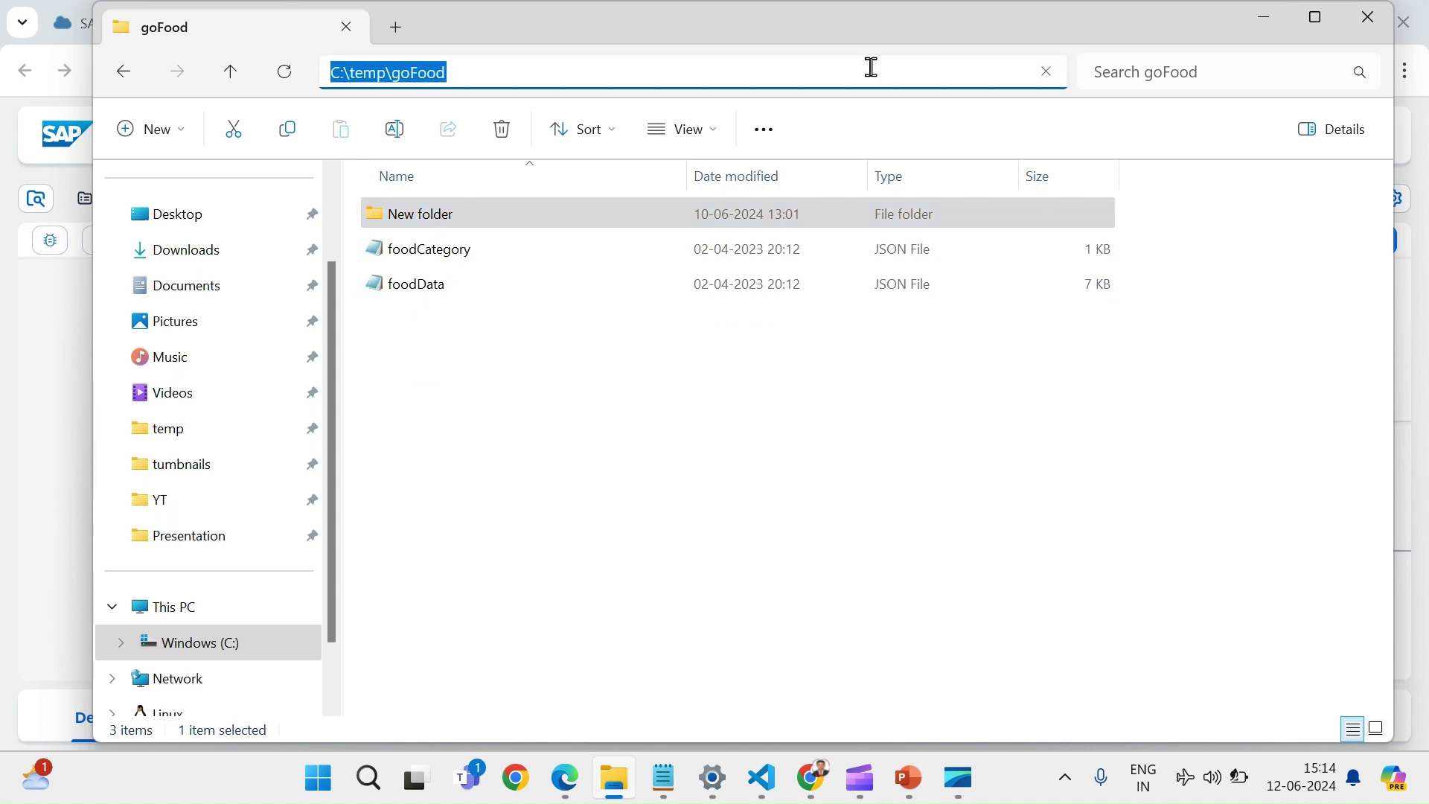
pyautogui.click(1275, 18)
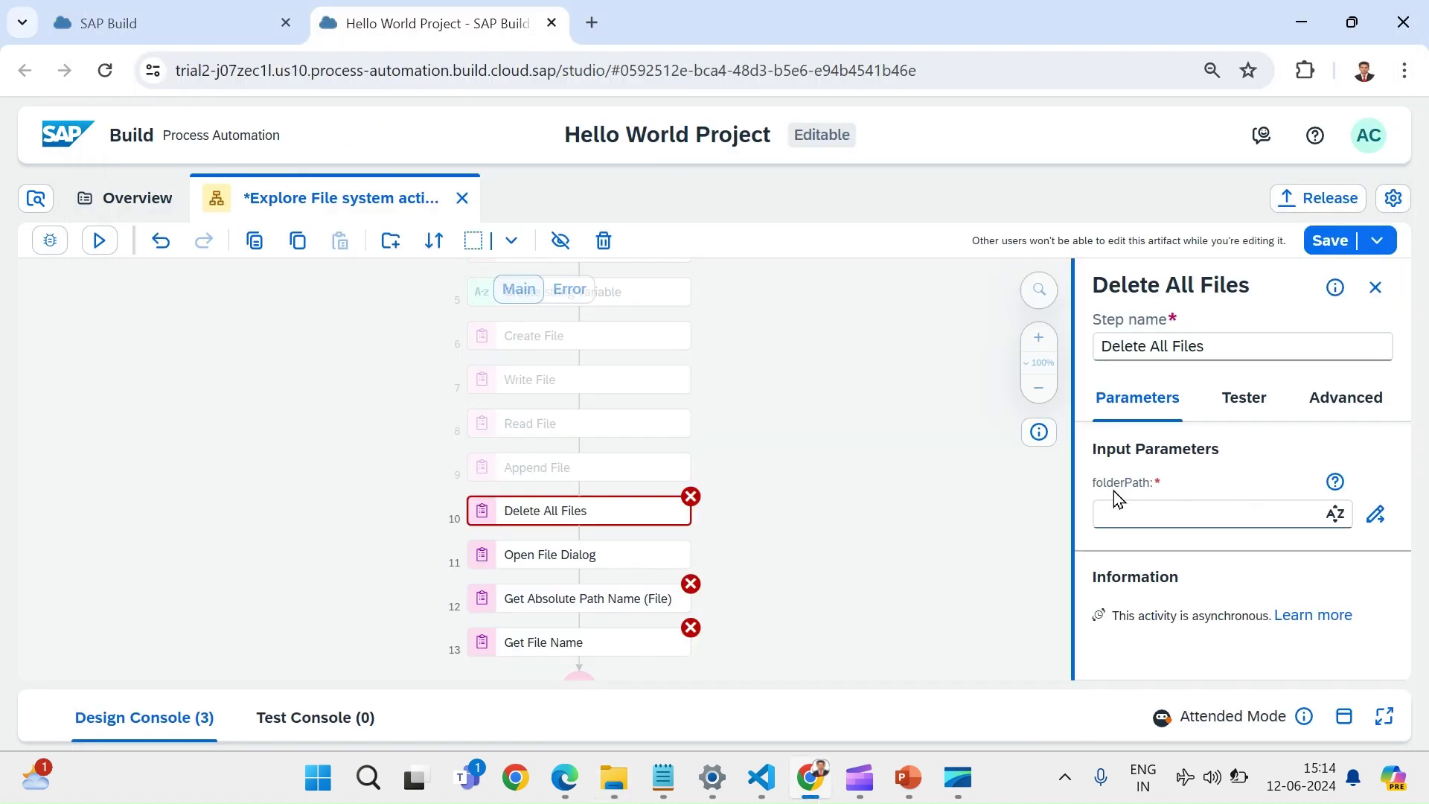
# Set the folderPath of the Delete All Files step to C:\temp\goFood.
pyautogui.click(1230, 517)
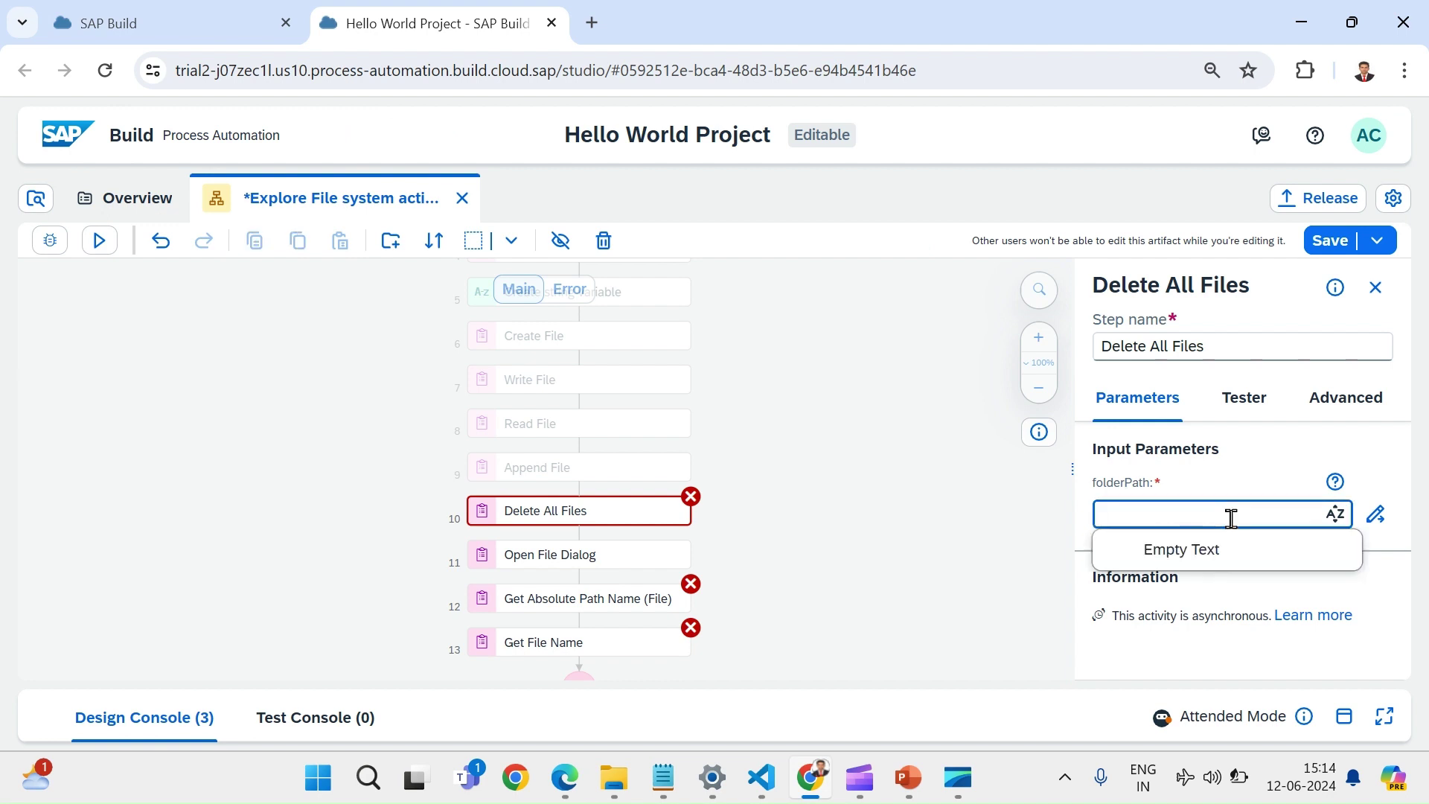
pyautogui.hotkey('ctrl', 'v')
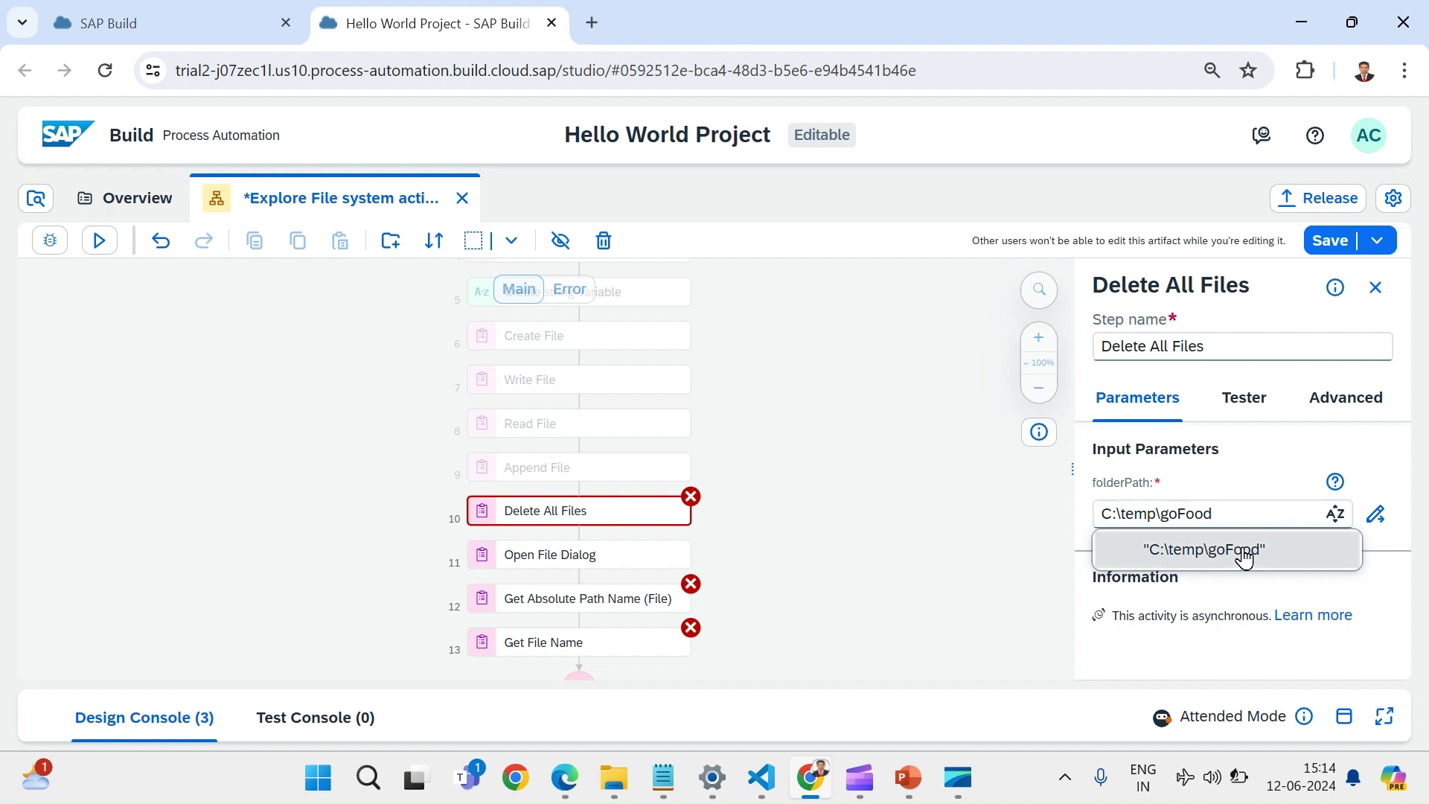
pyautogui.click(1245, 552)
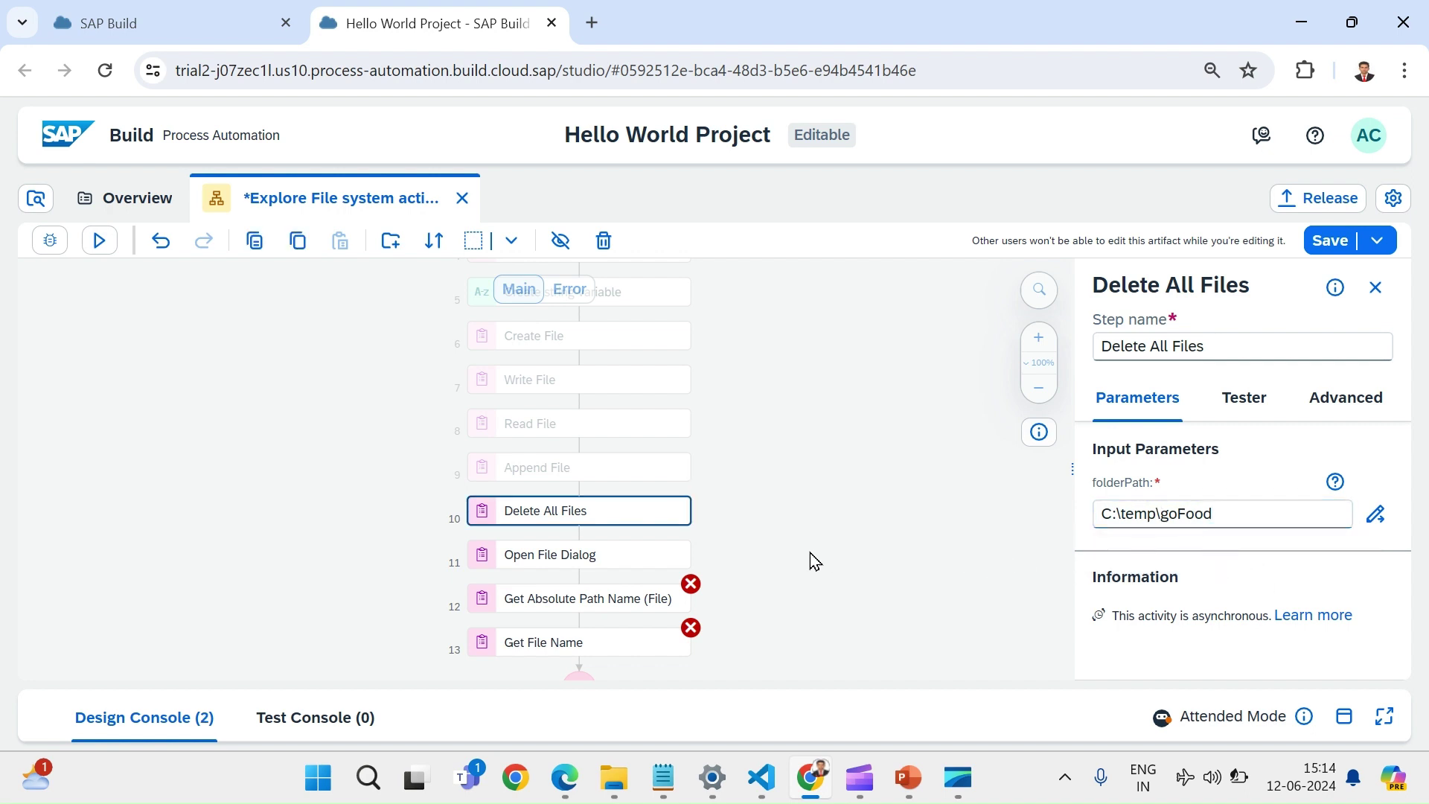
# Review the Open File Dialog step's parameters, then set the filePath of Get Absolute Path Name (File) to the step 11 path output.
pyautogui.scroll(-2, 810, 553)
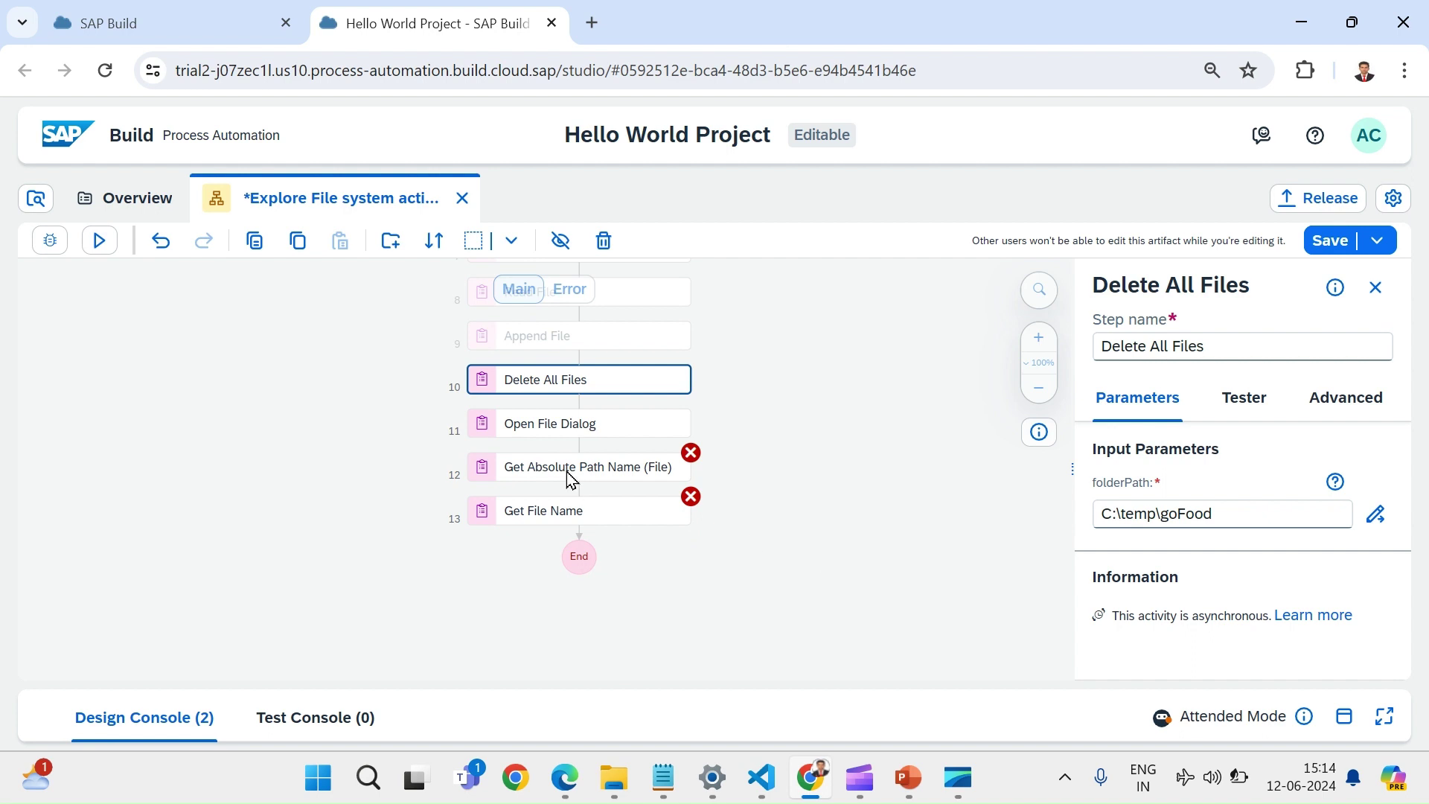
pyautogui.click(553, 432)
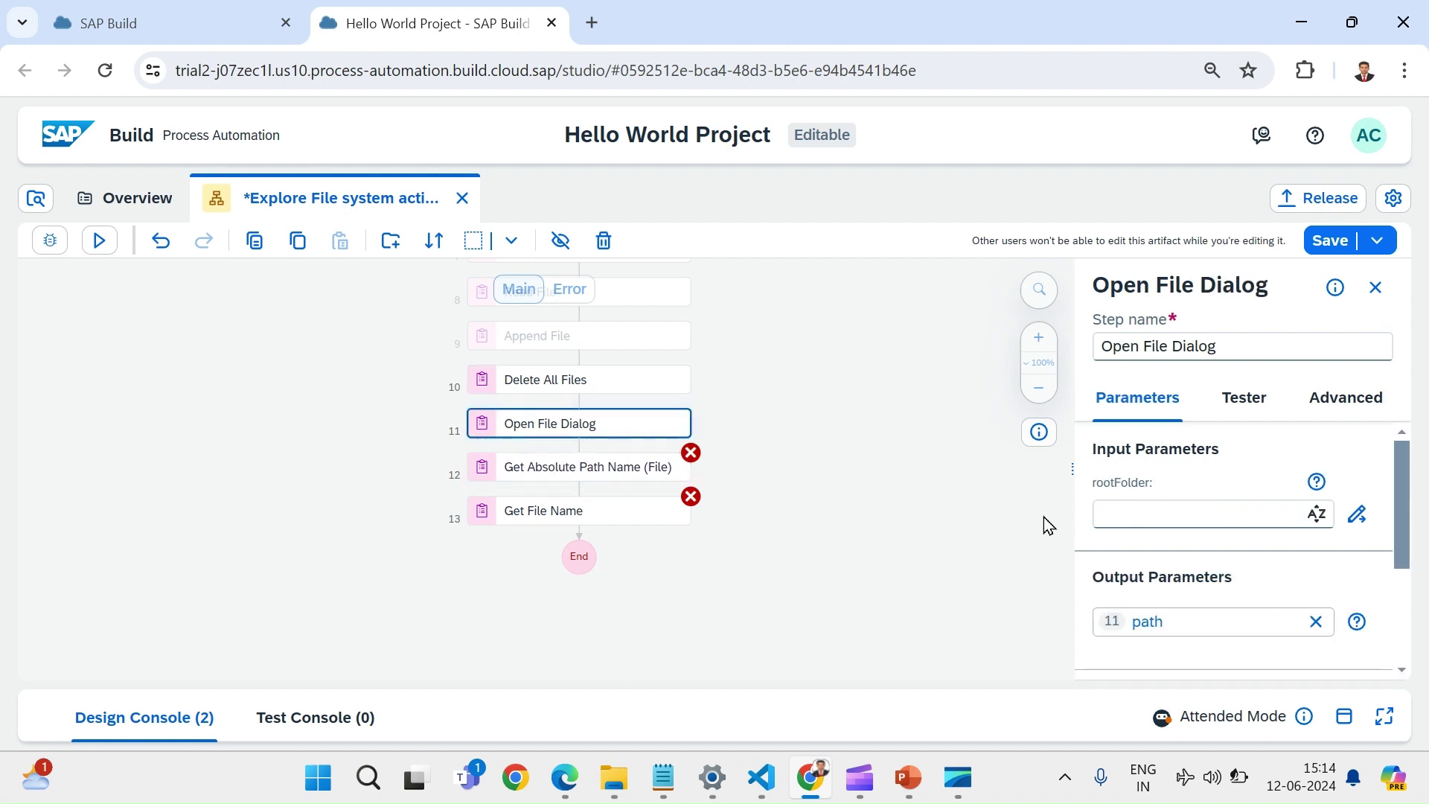
pyautogui.scroll(-1, 1104, 538)
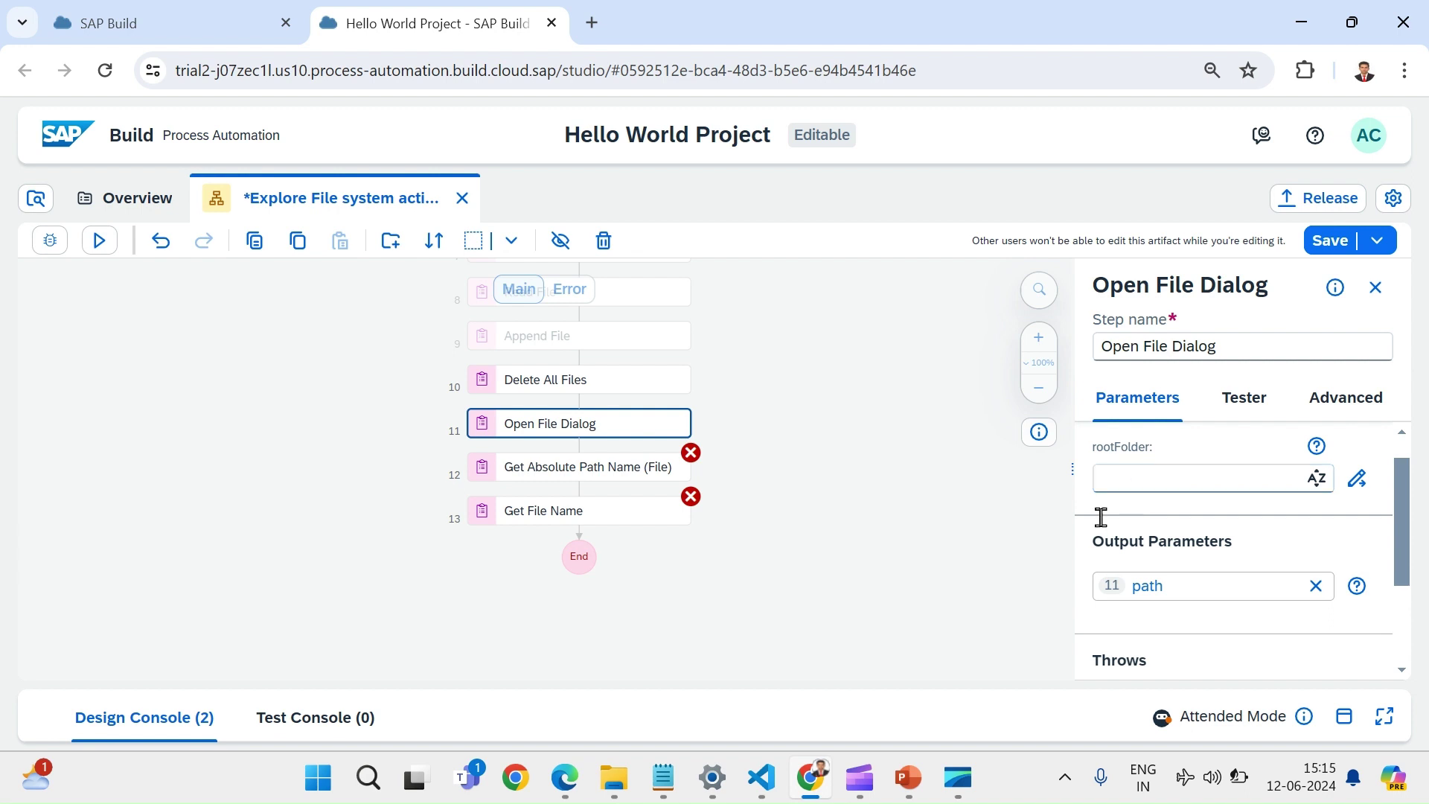
pyautogui.scroll(1, 786, 478)
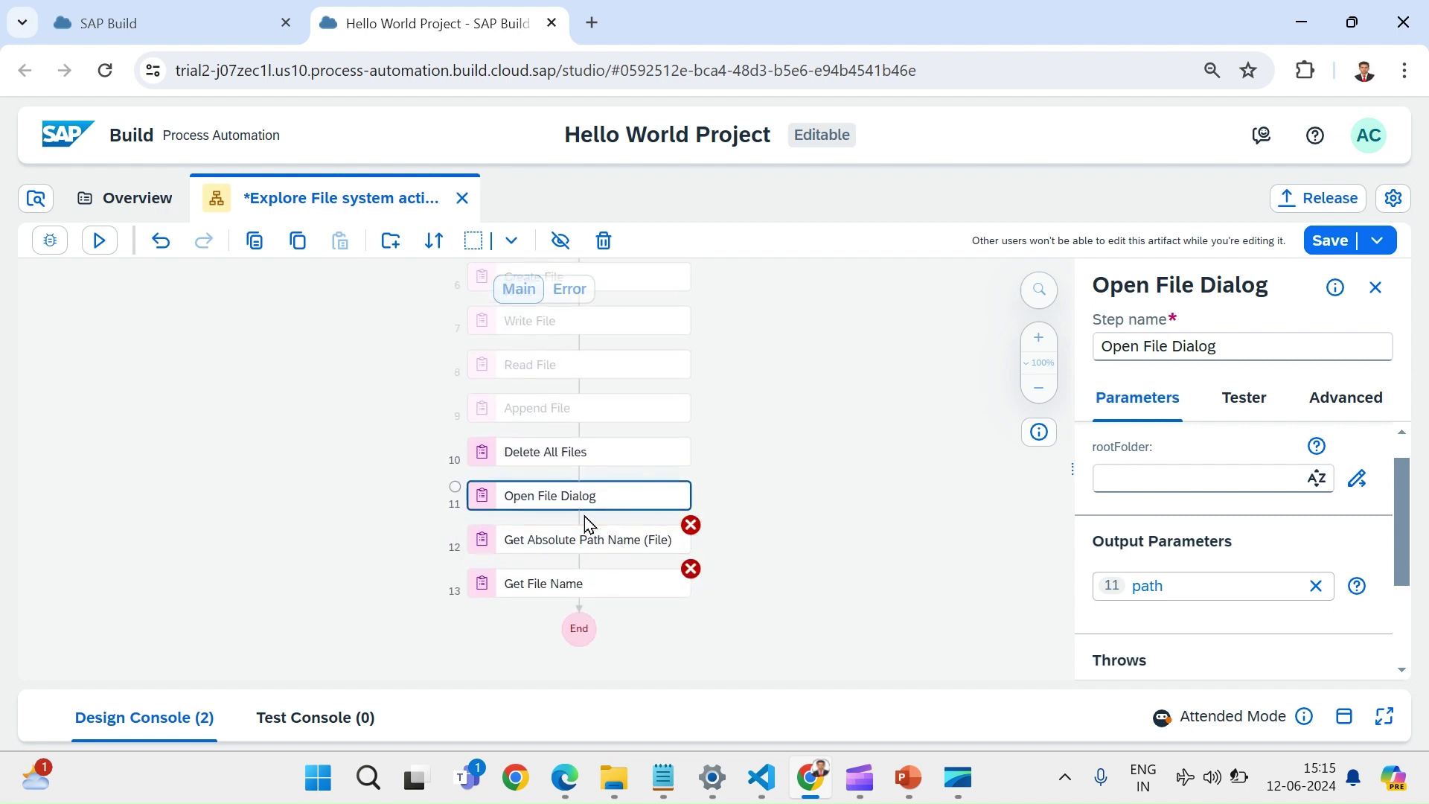
pyautogui.click(605, 548)
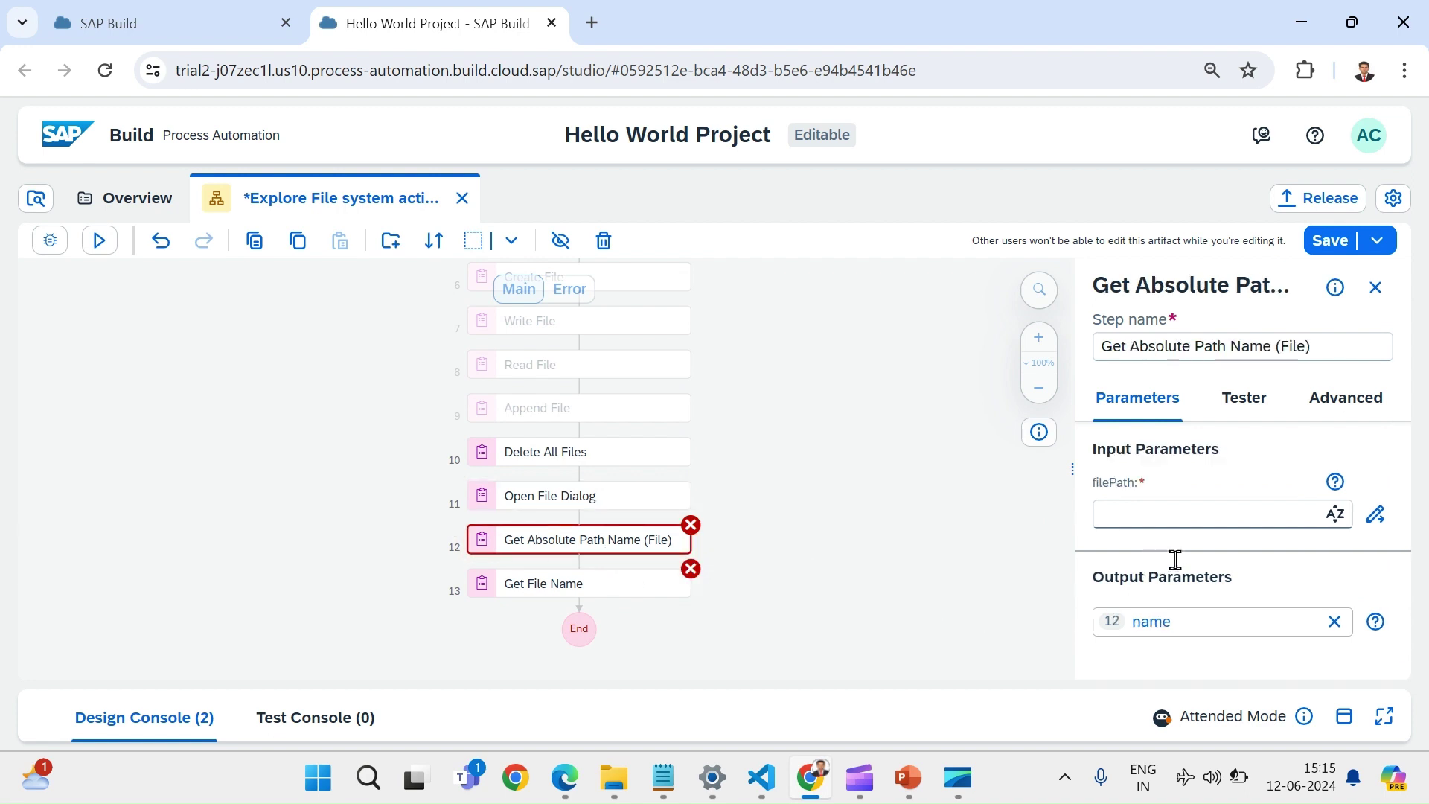
pyautogui.click(1167, 509)
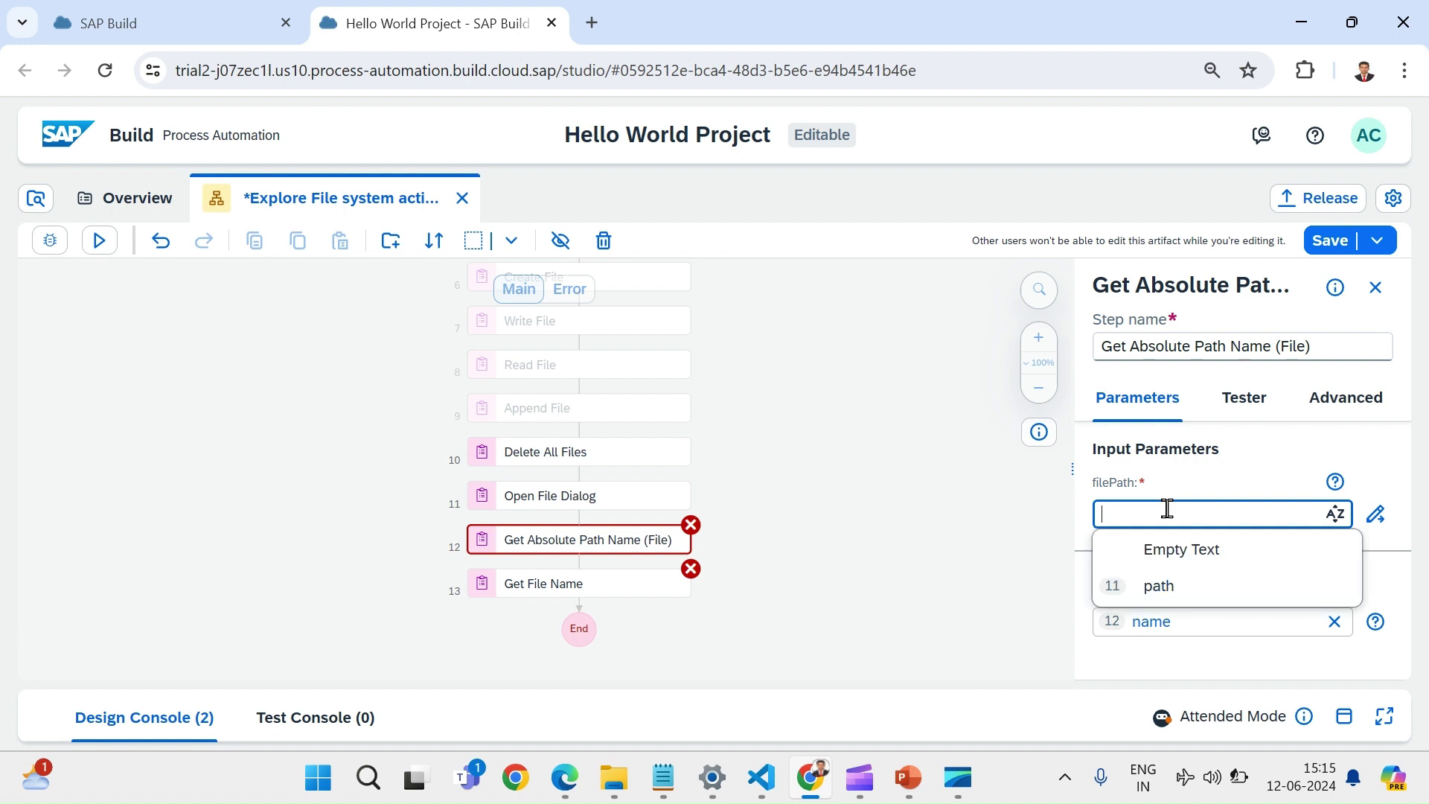
pyautogui.click(1182, 588)
pyautogui.click(855, 582)
pyautogui.click(650, 525)
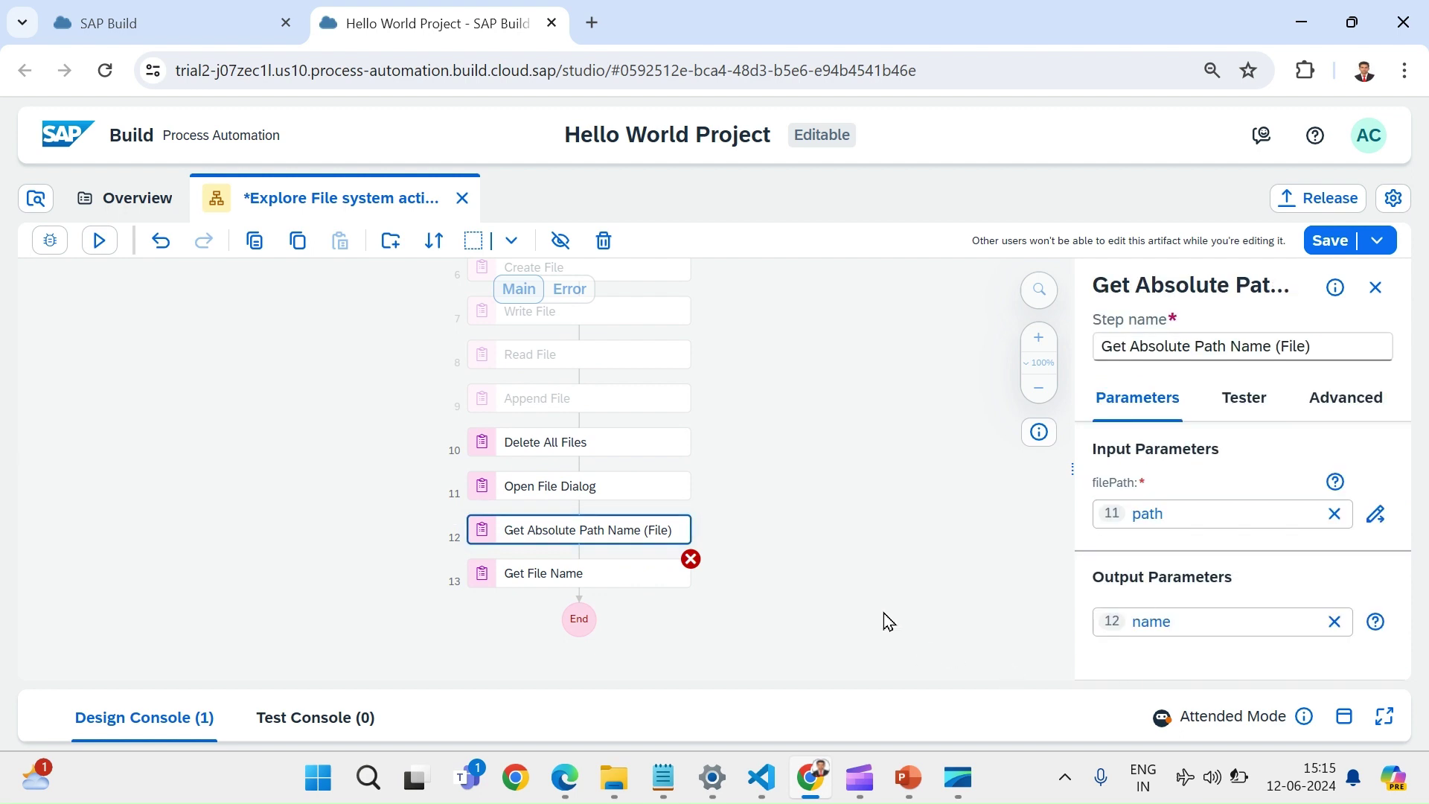
# Set the filePath of the Get File Name step to the step 12 name output.
pyautogui.scroll(-1, 883, 613)
pyautogui.click(623, 530)
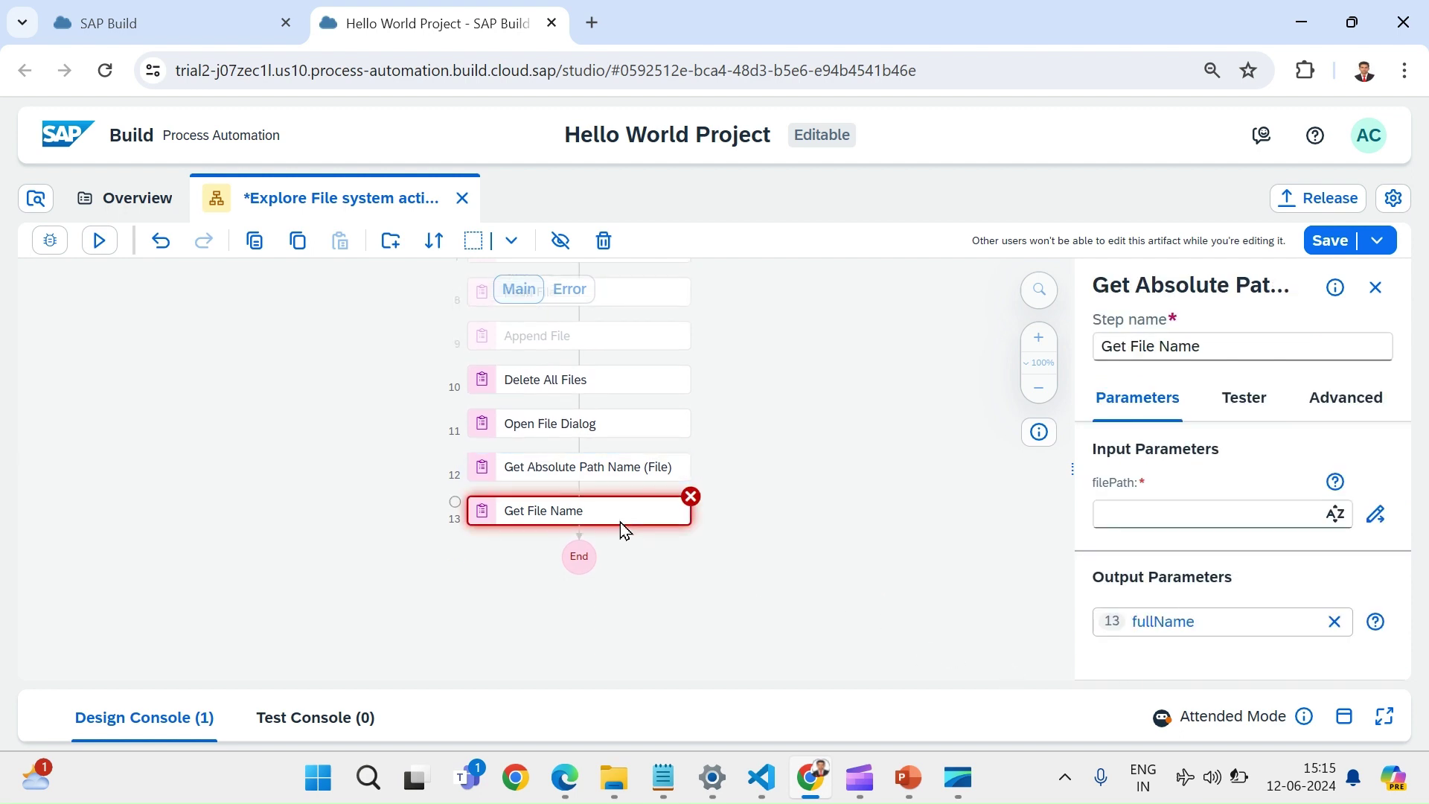
pyautogui.click(1192, 517)
pyautogui.click(1192, 517)
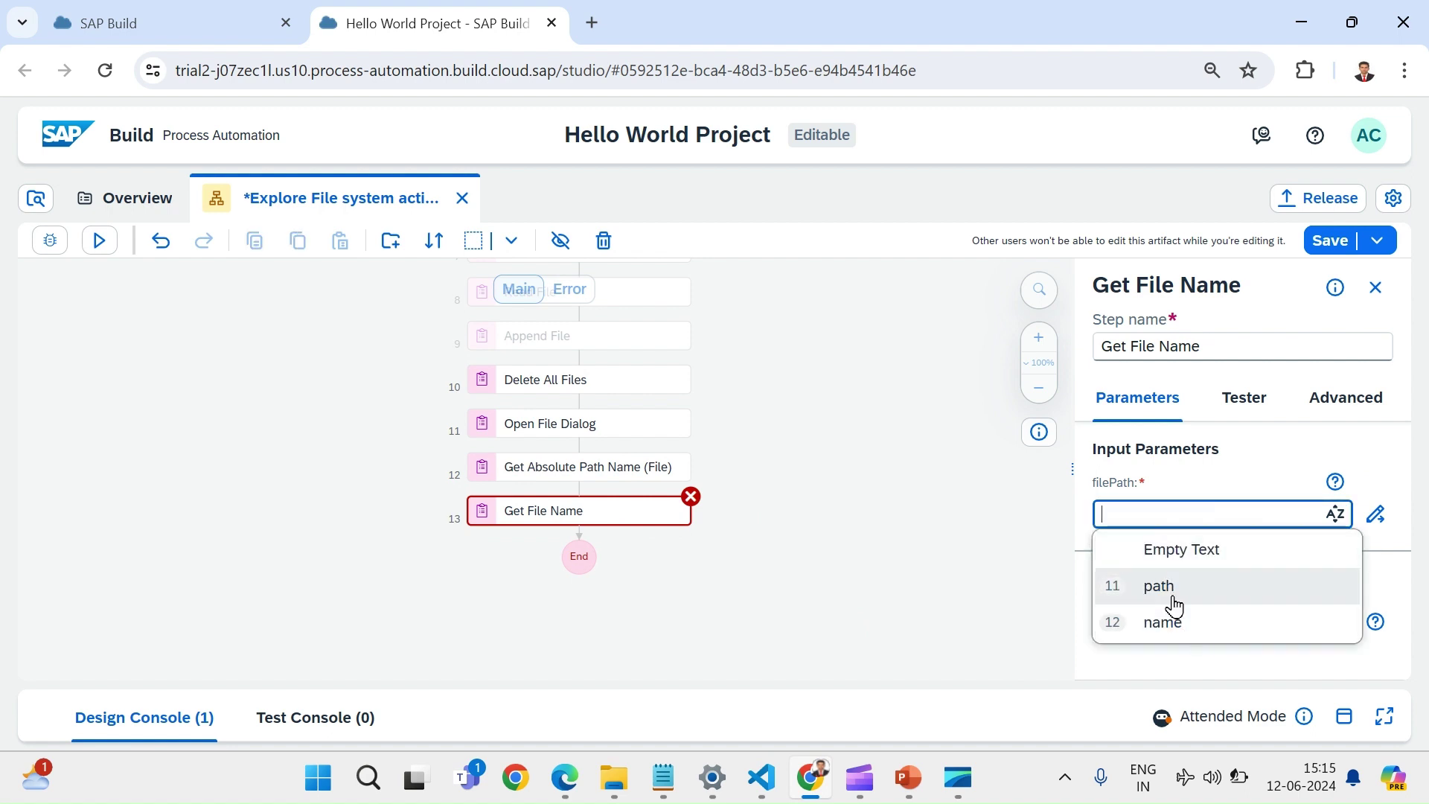
pyautogui.click(1179, 632)
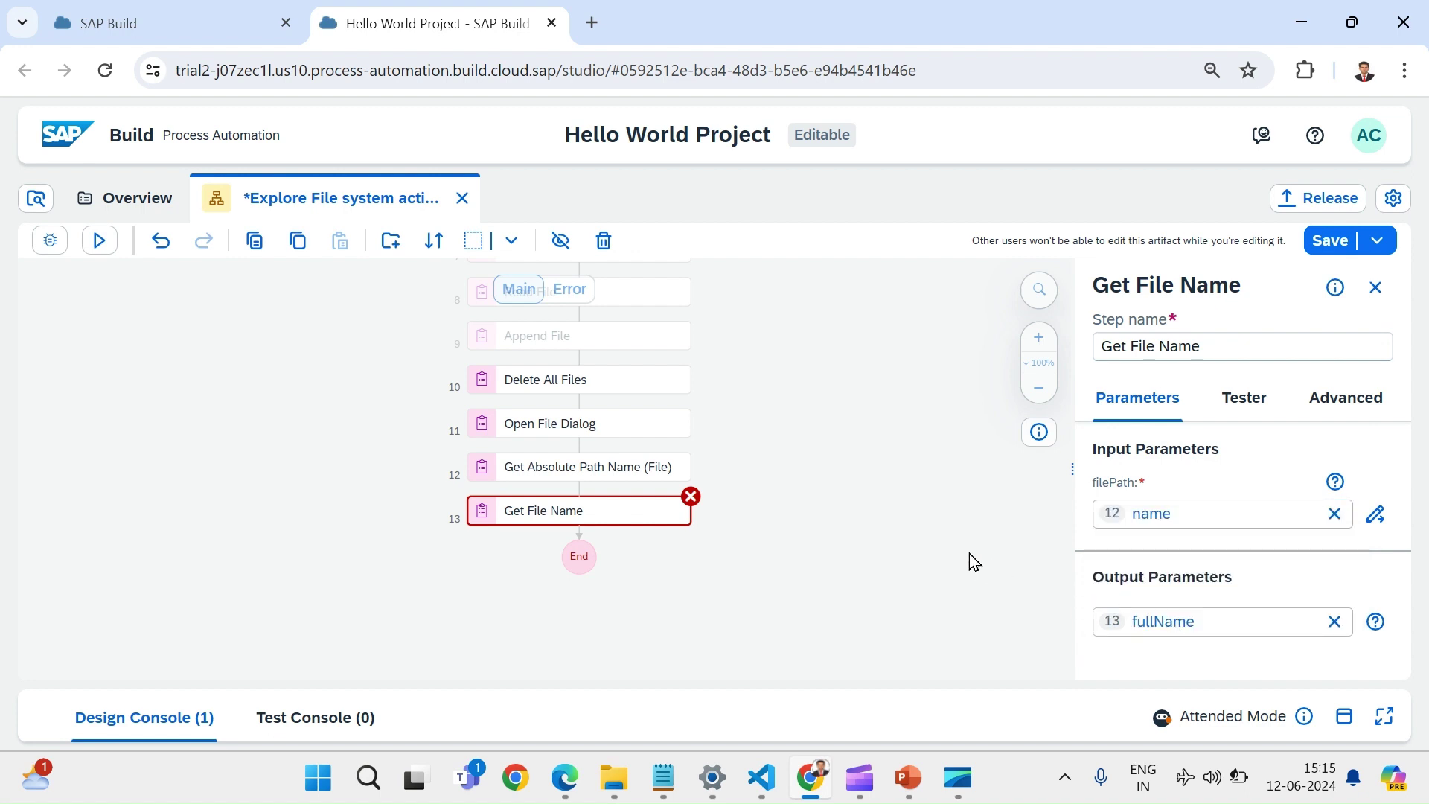
pyautogui.click(636, 470)
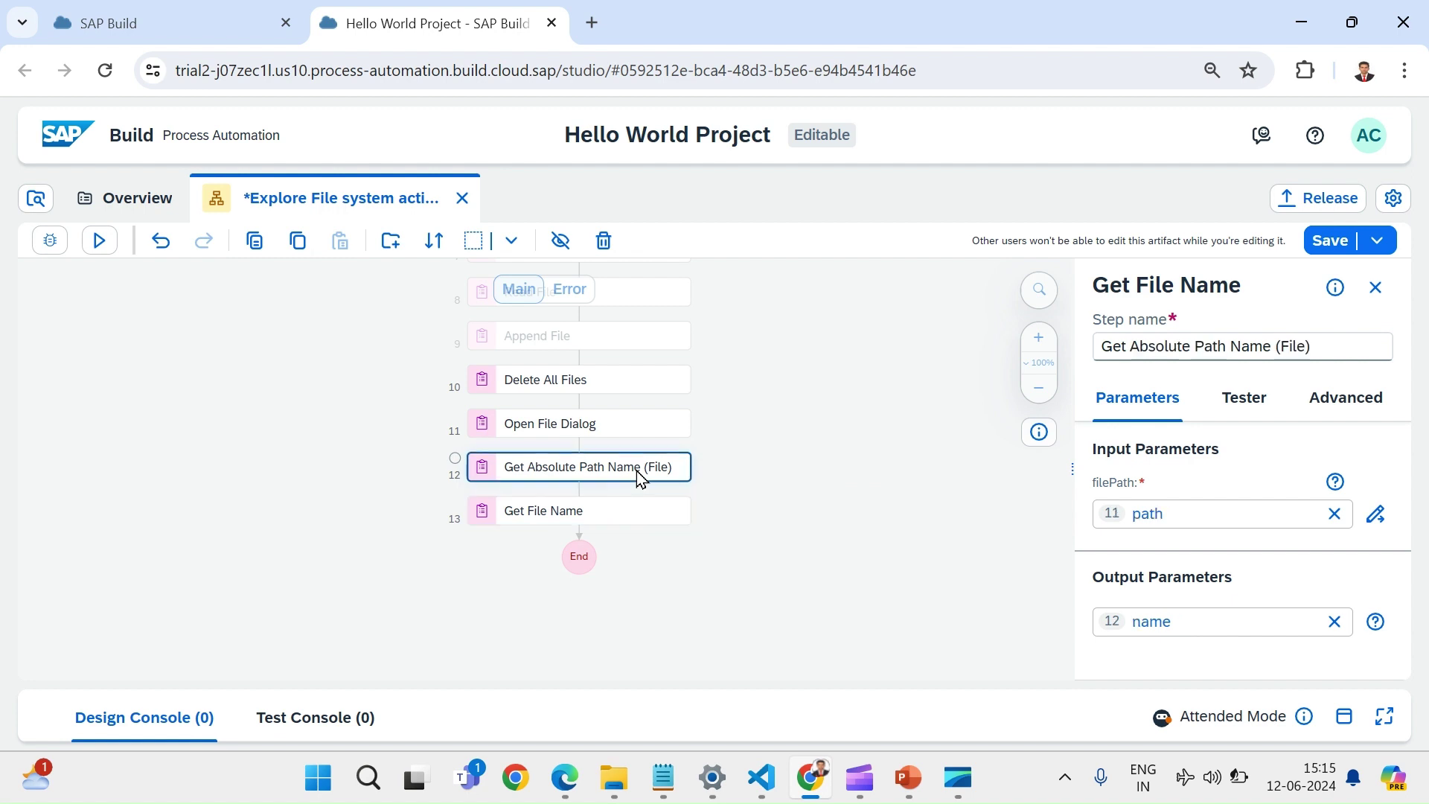
pyautogui.click(645, 521)
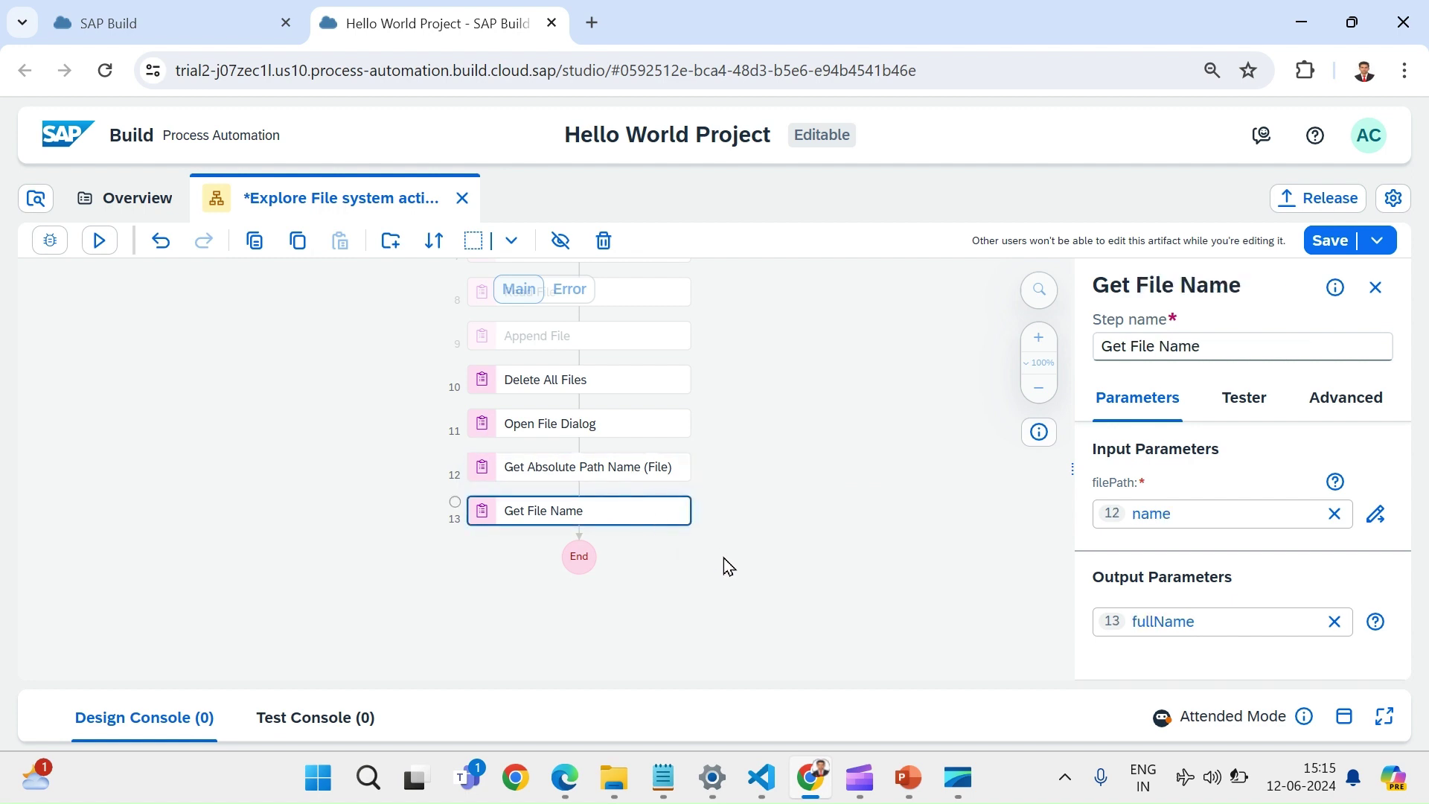
# Save the automation and start a test run with the default options.
pyautogui.scroll(1, 726, 559)
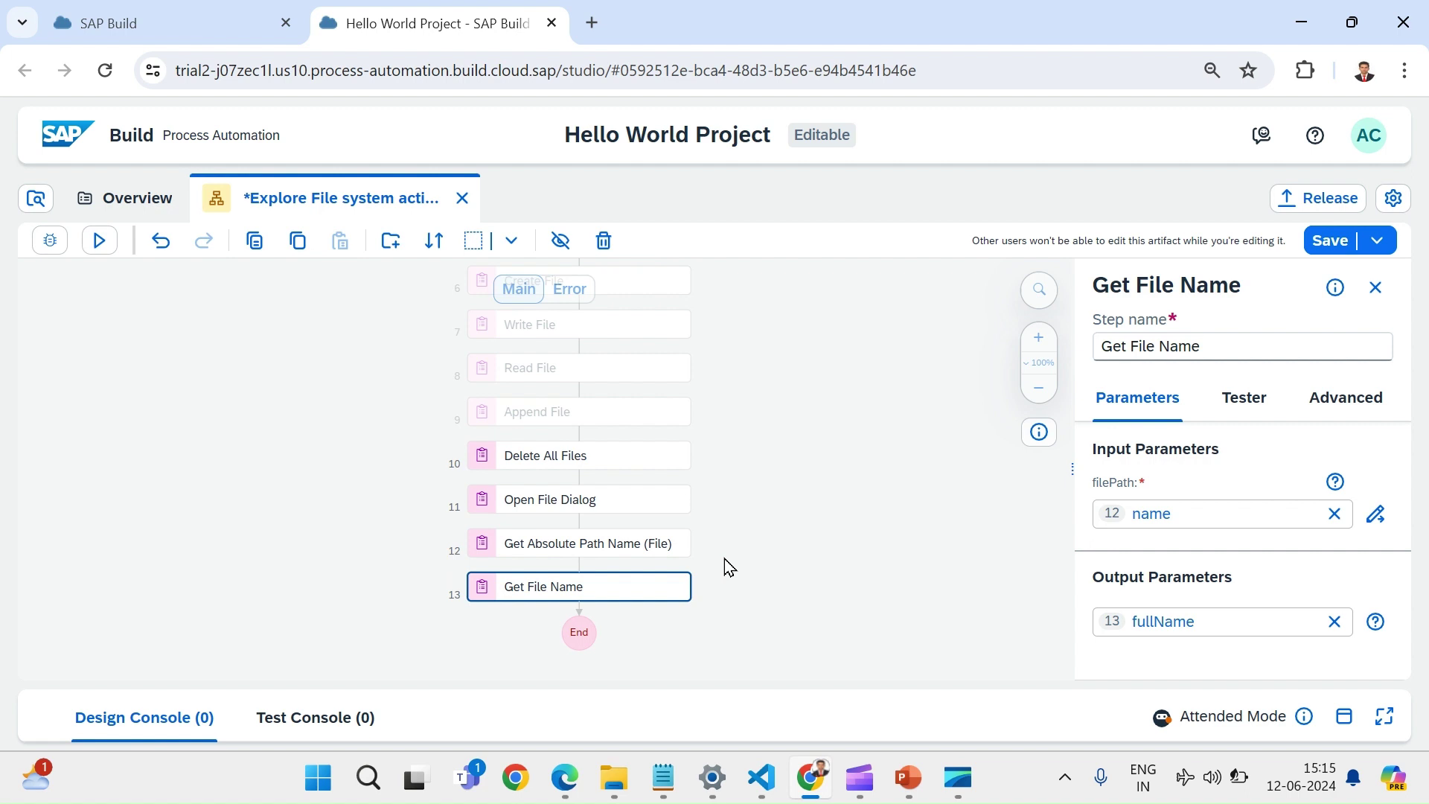
pyautogui.click(1338, 250)
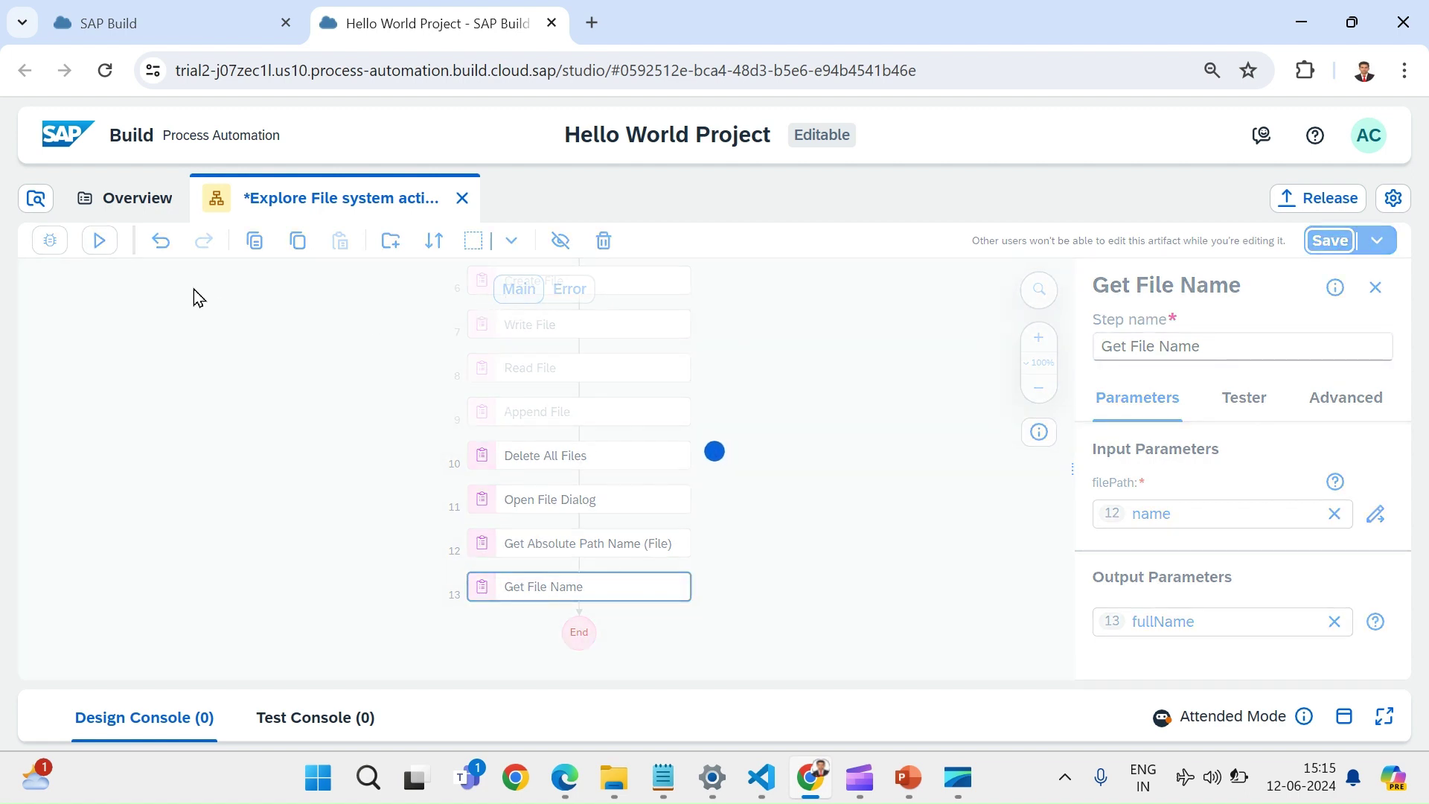
pyautogui.click(100, 245)
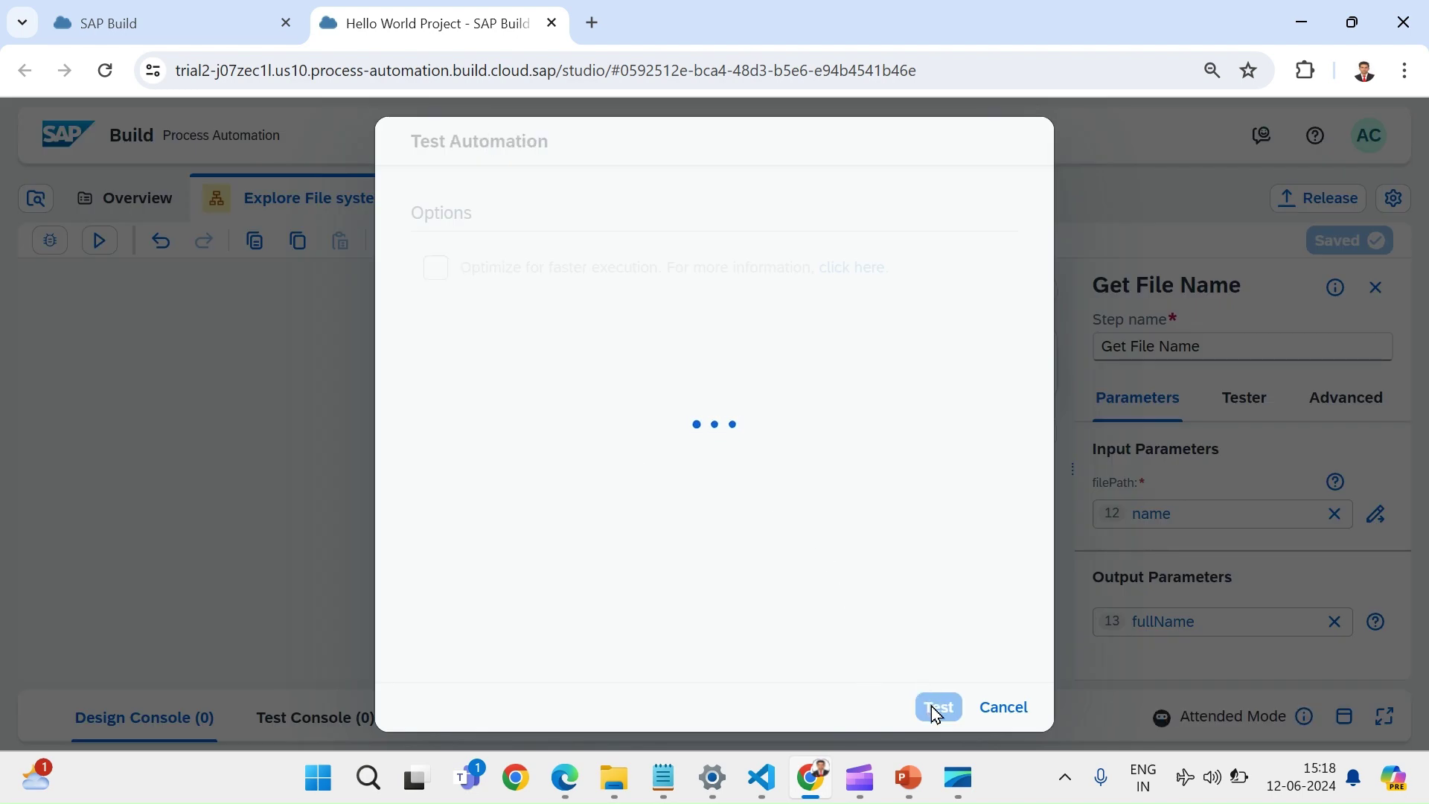
pyautogui.click(934, 711)
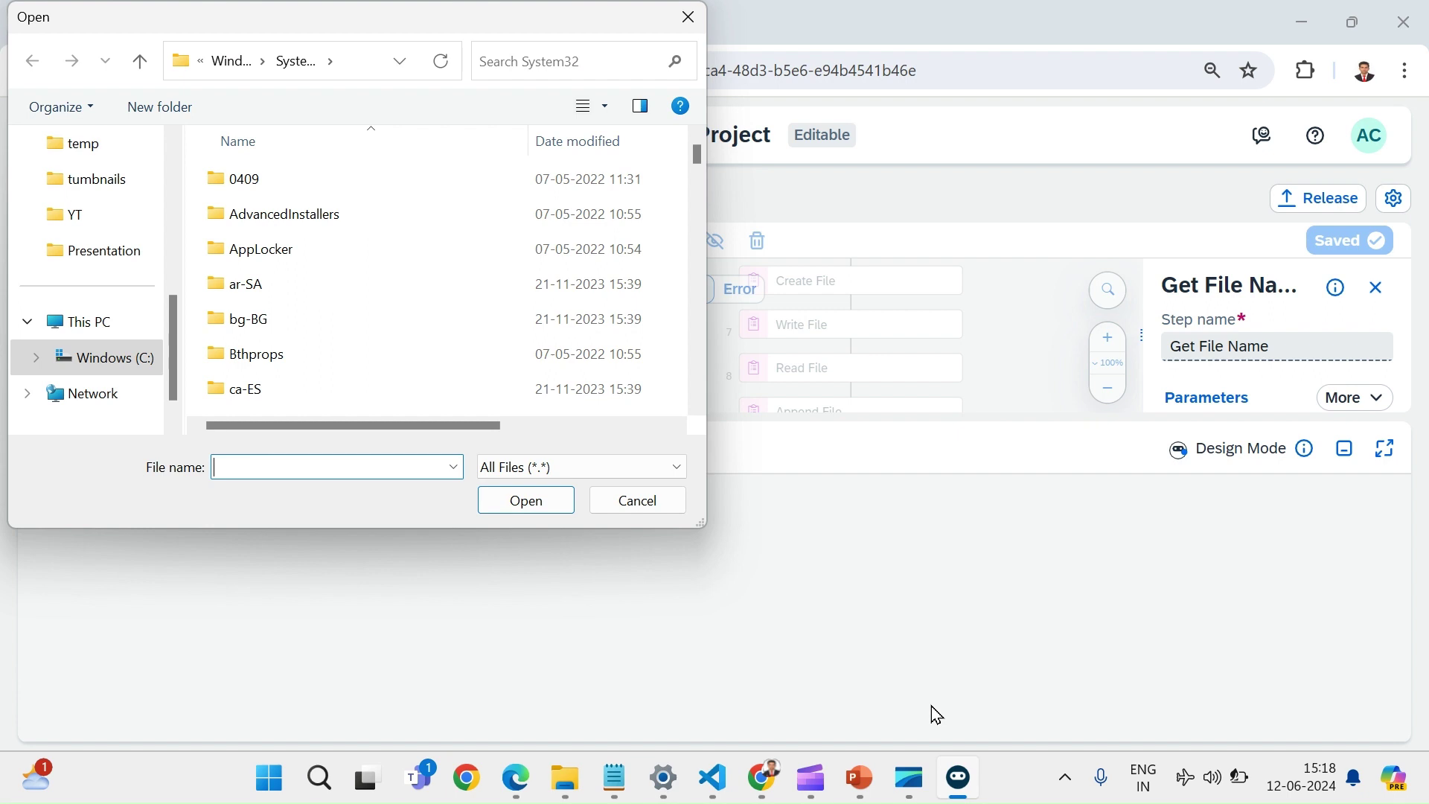
# Open the test file from the C:\temp folder in the file dialog raised by the test run.
pyautogui.scroll(-8, 476, 309)
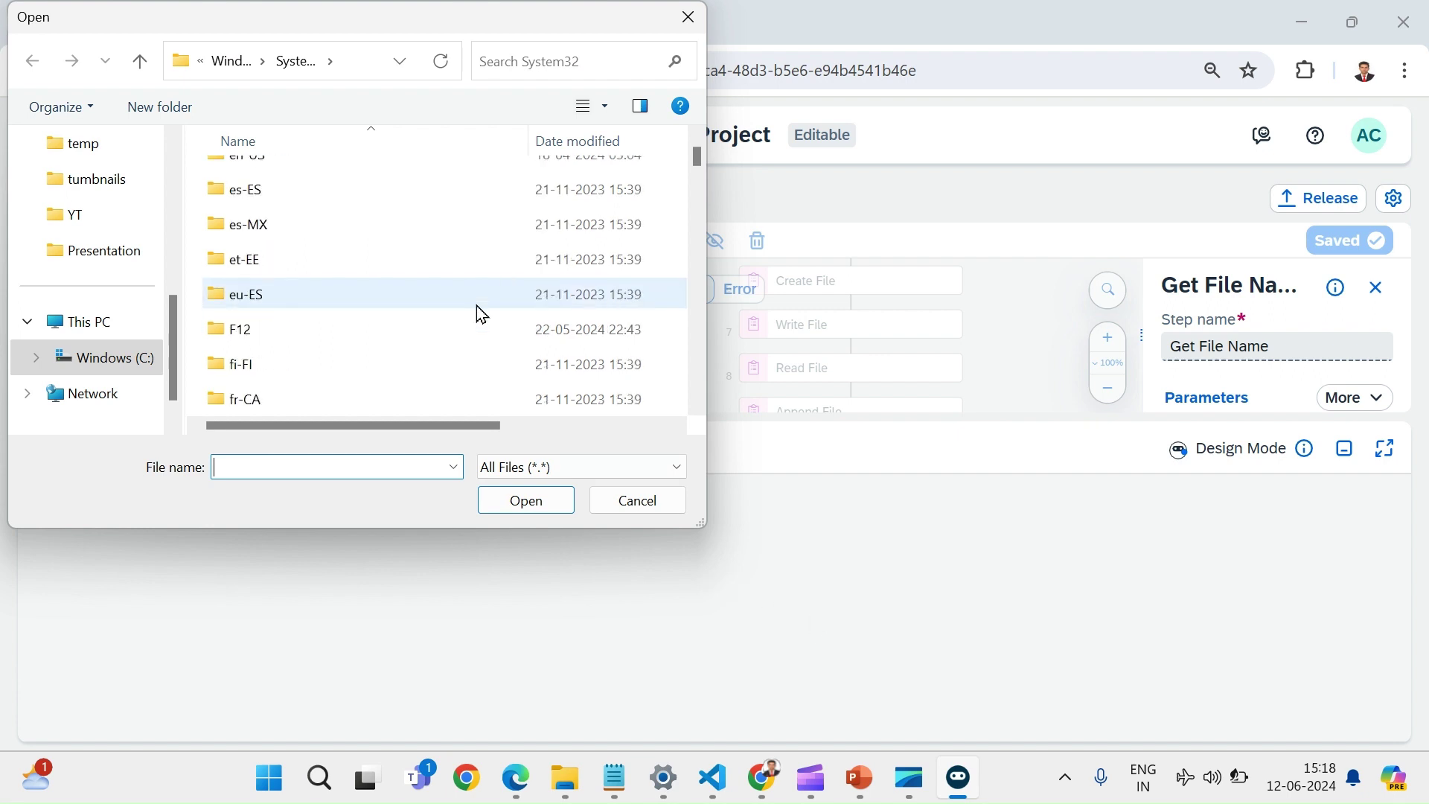
pyautogui.scroll(8, 383, 309)
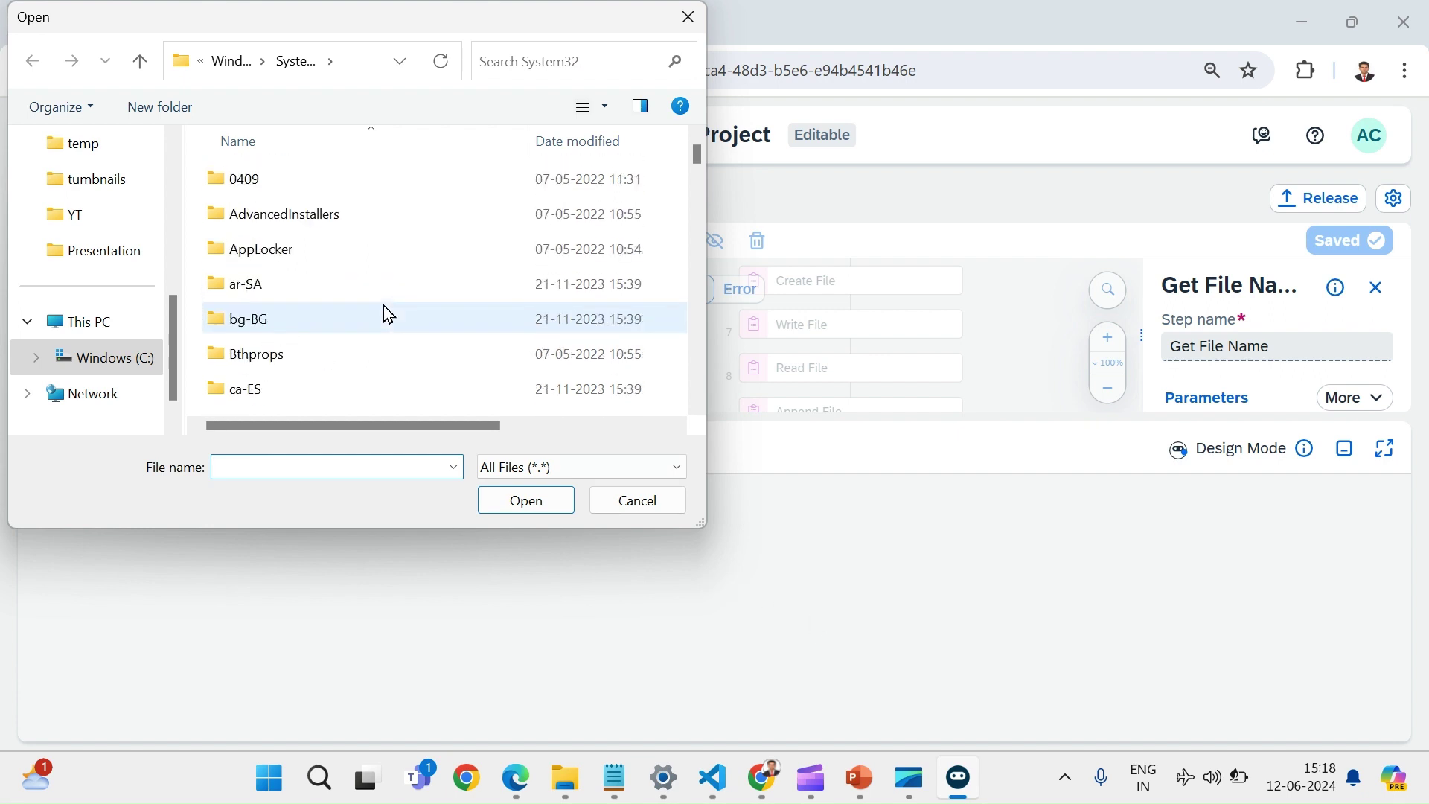
pyautogui.click(357, 60)
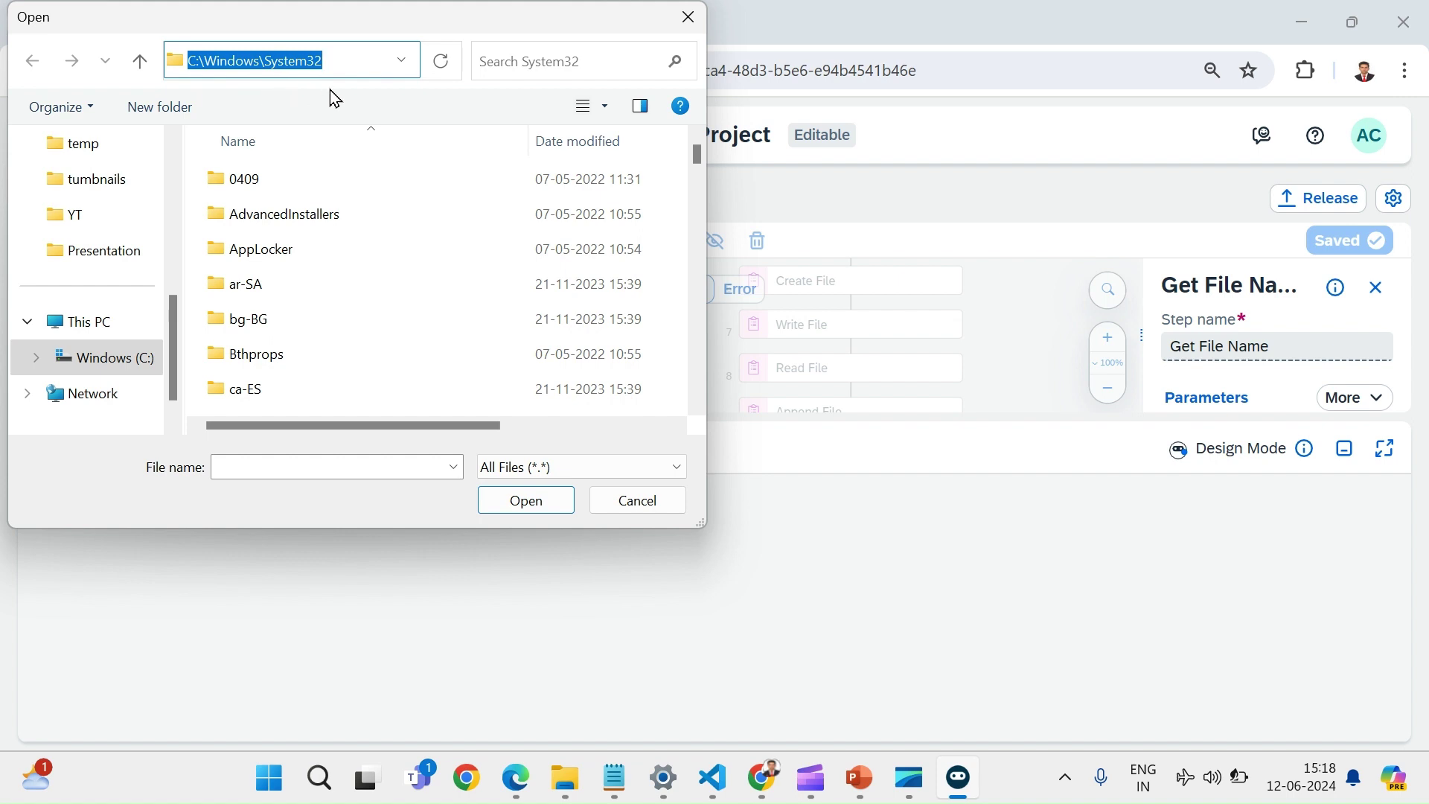
pyautogui.click(104, 163)
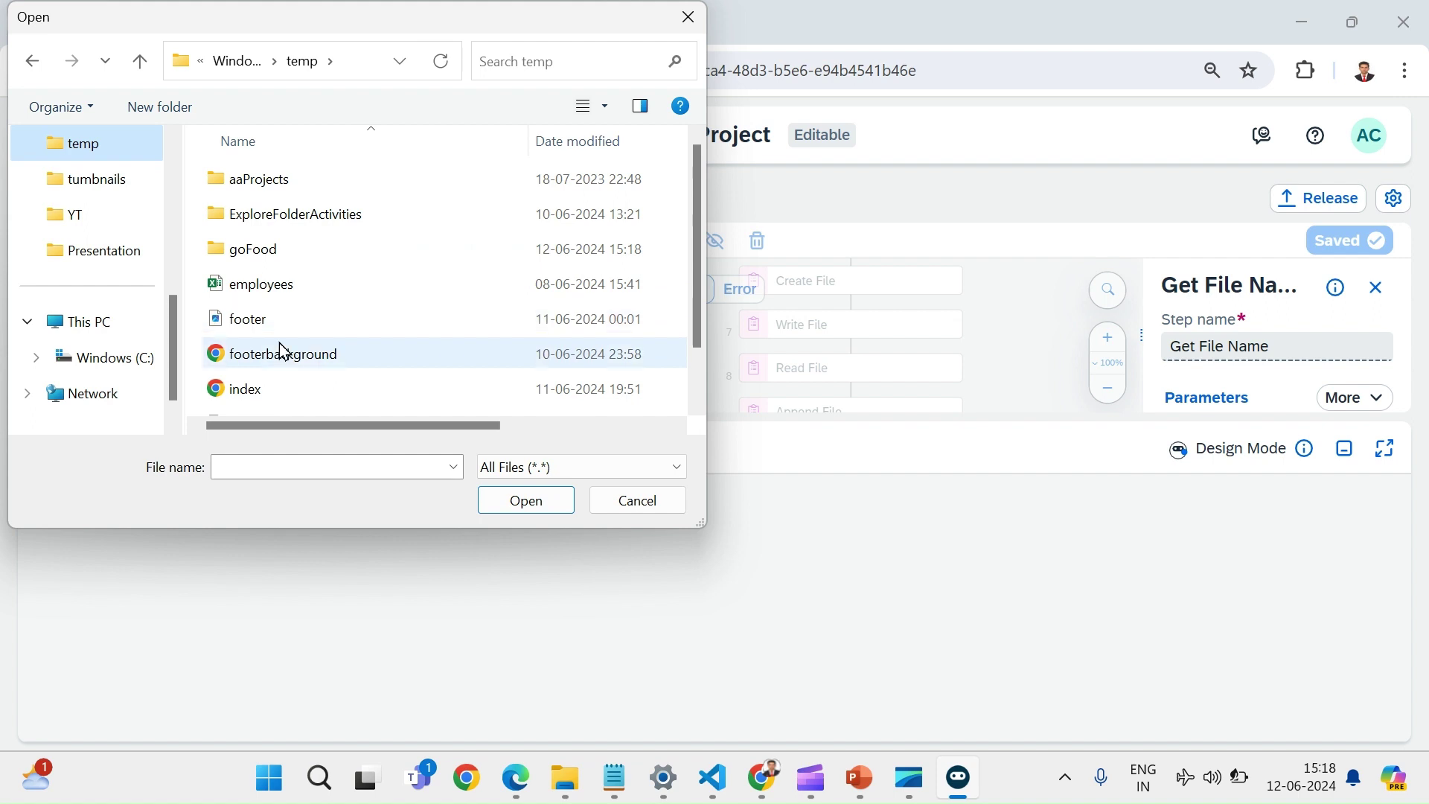
pyautogui.scroll(-1, 341, 355)
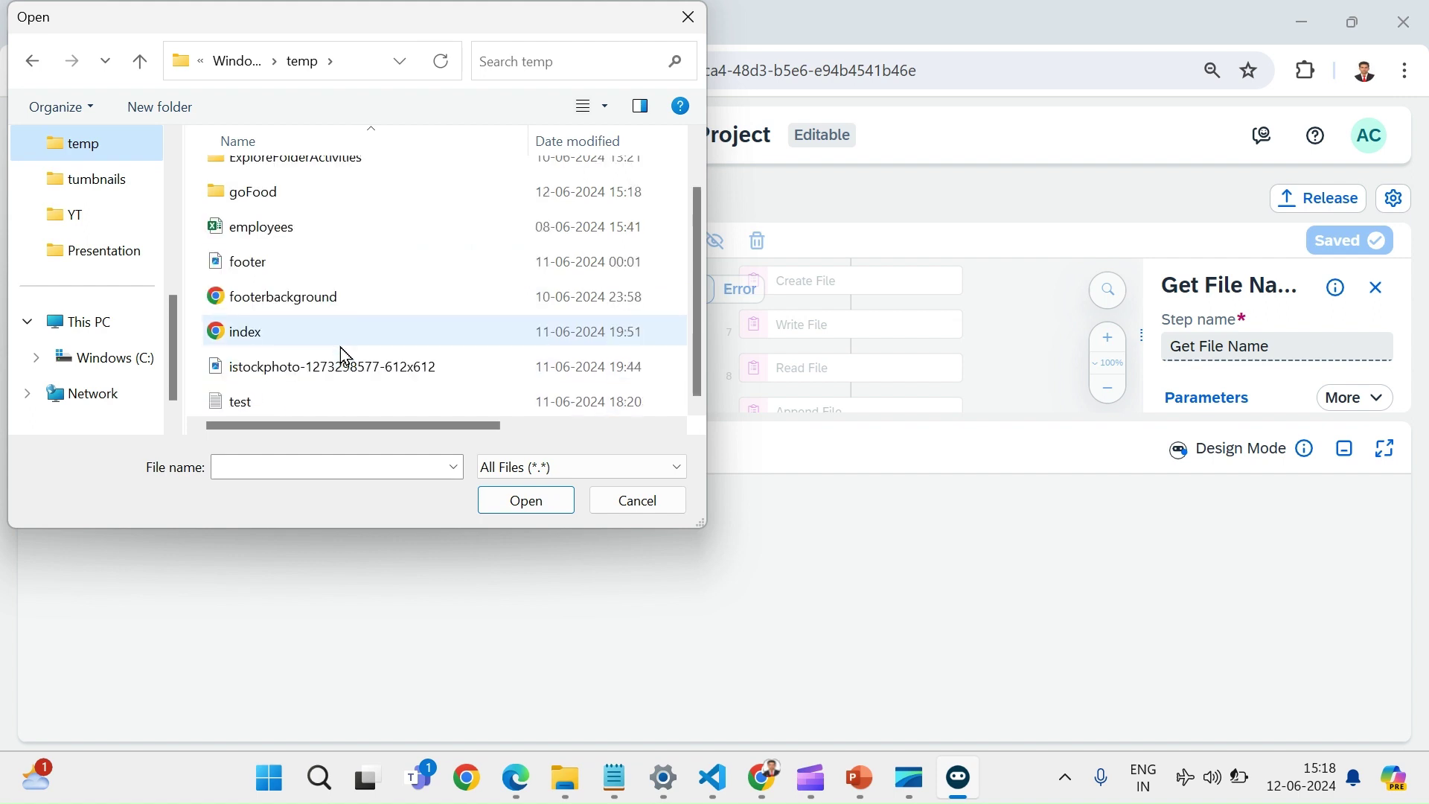
pyautogui.click(323, 405)
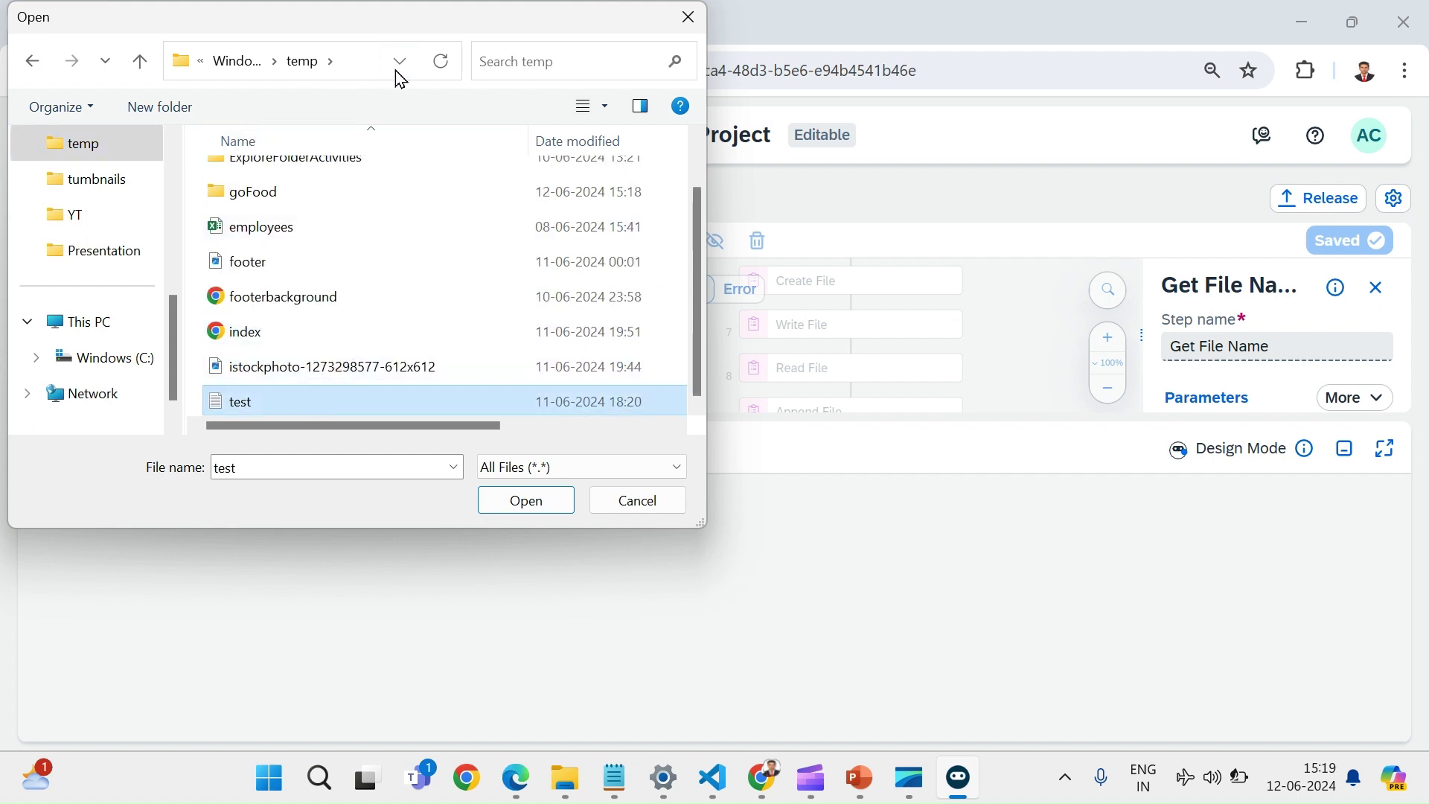
pyautogui.click(365, 61)
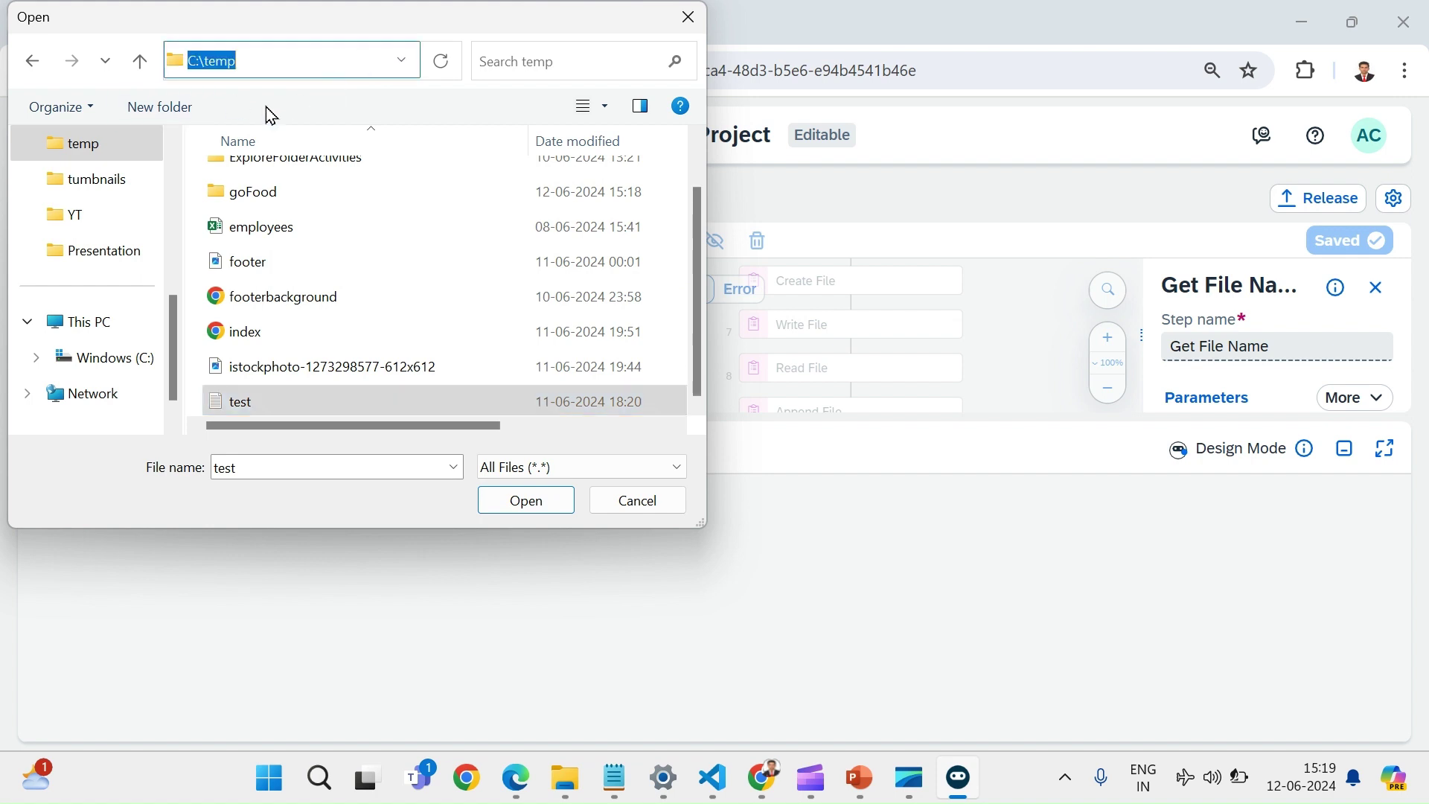
pyautogui.click(559, 512)
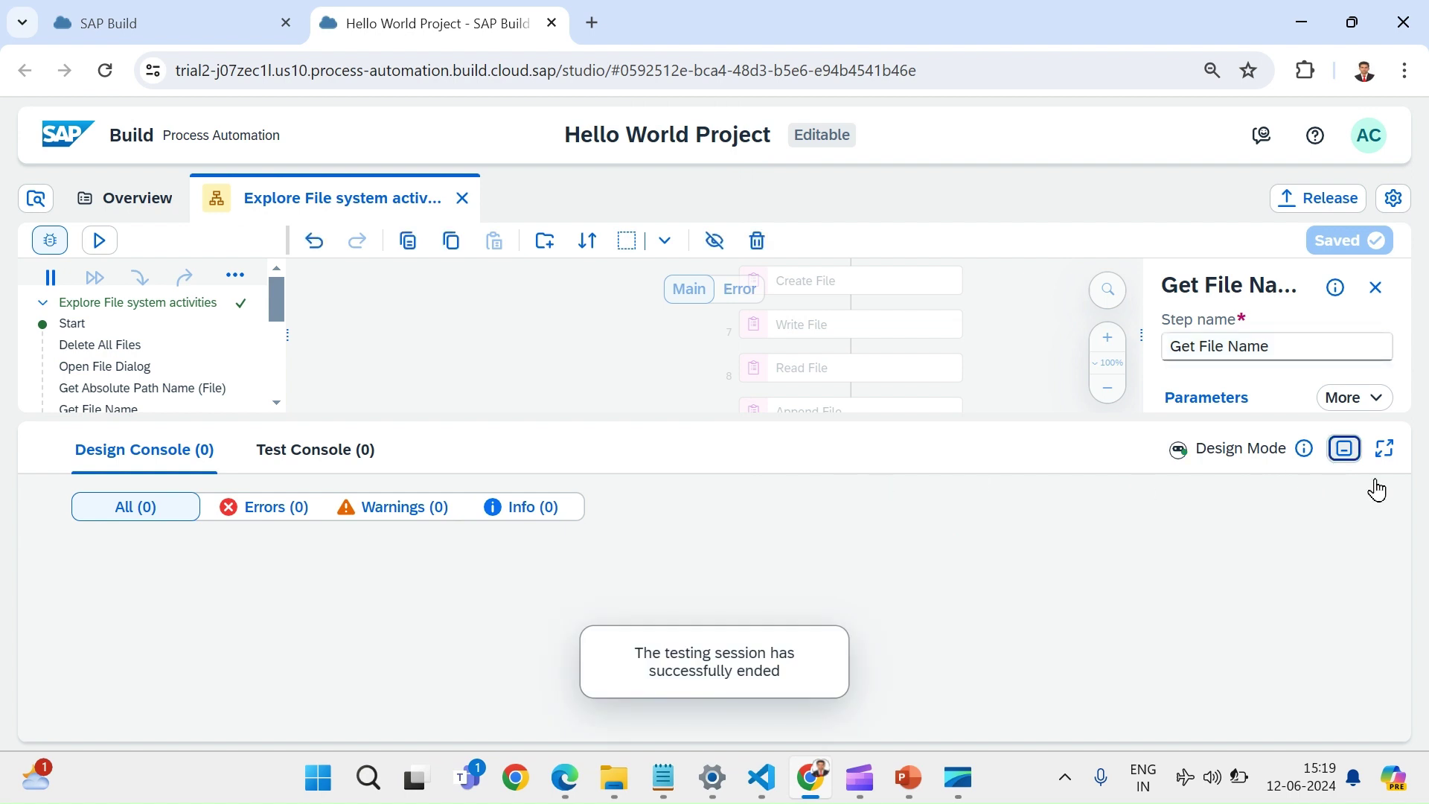
# Collapse the console and inspect the tester values of the Open File Dialog and Delete All Files steps.
pyautogui.click(1345, 447)
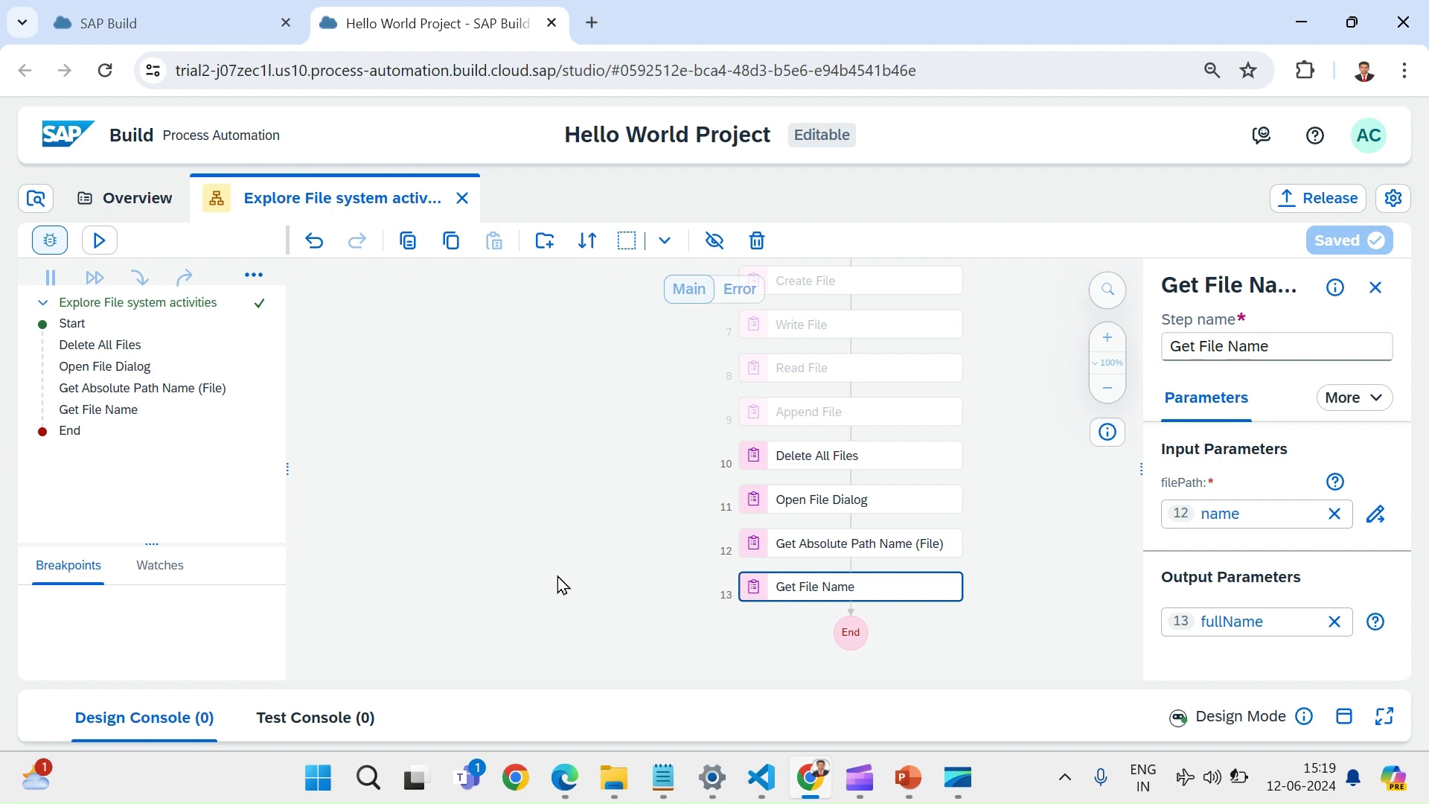
pyautogui.click(117, 380)
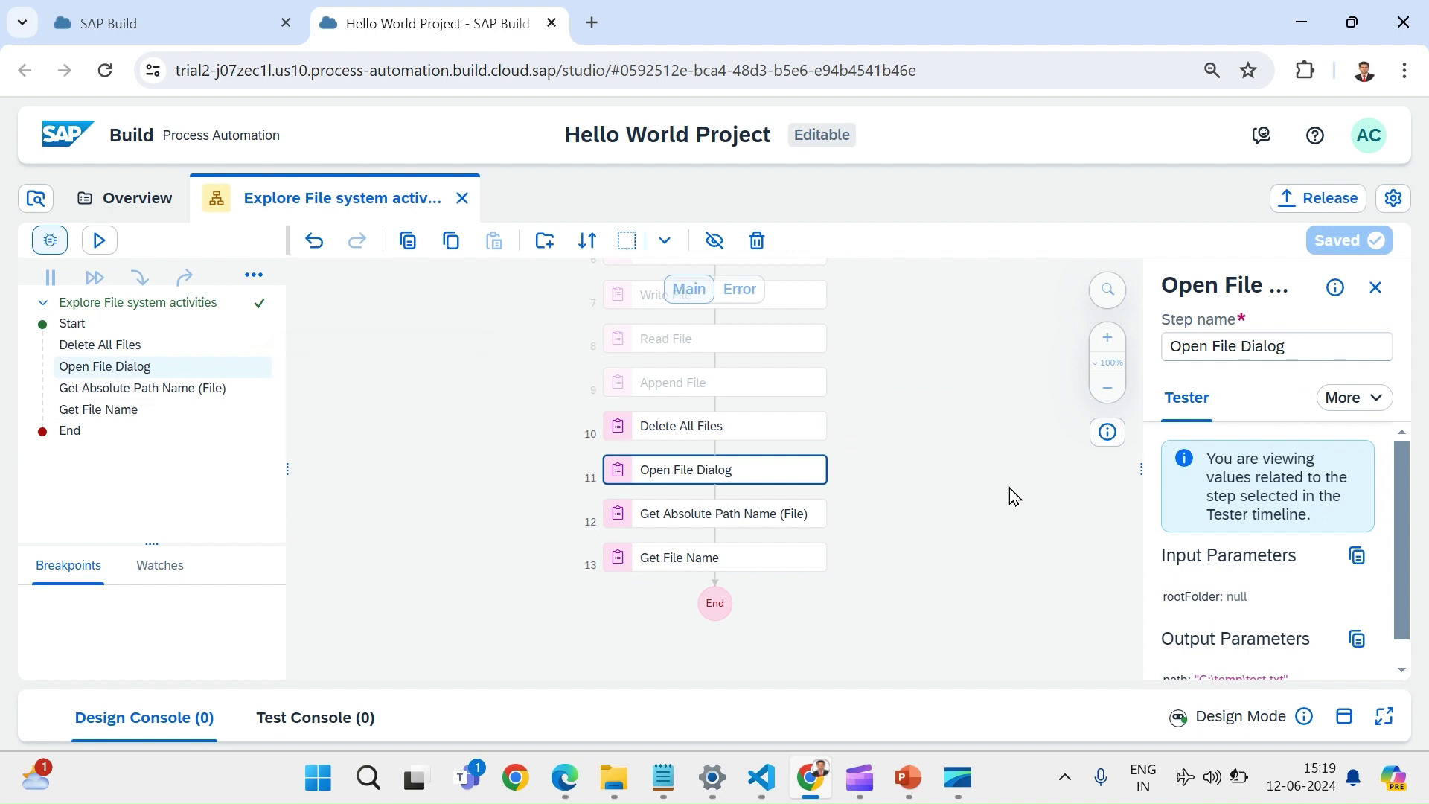
pyautogui.click(142, 351)
pyautogui.scroll(-1, 1278, 673)
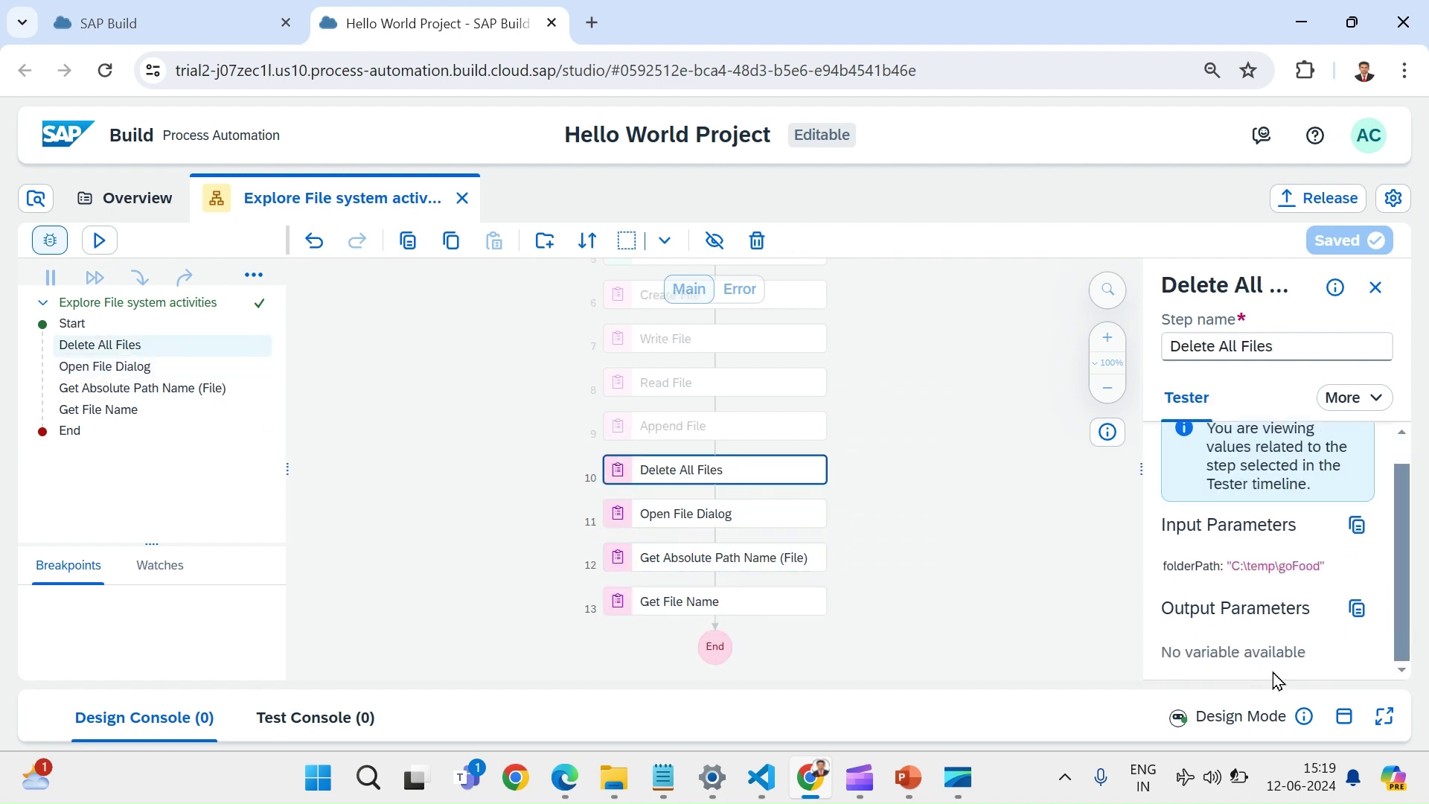
# Switch to File Explorer to check the contents of the goFood folder, then return to the automation.
pyautogui.moveTo(810, 778)
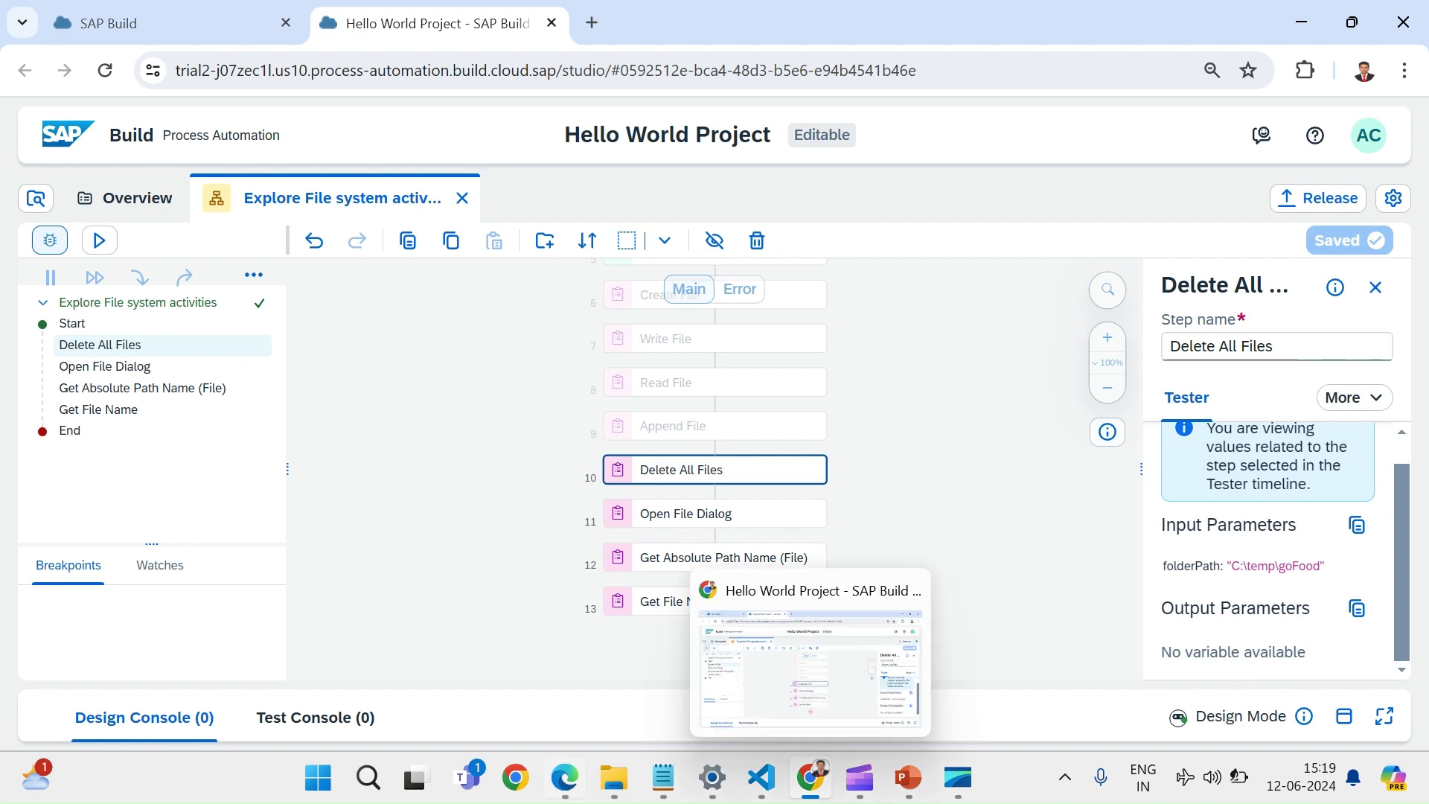
pyautogui.moveTo(614, 777)
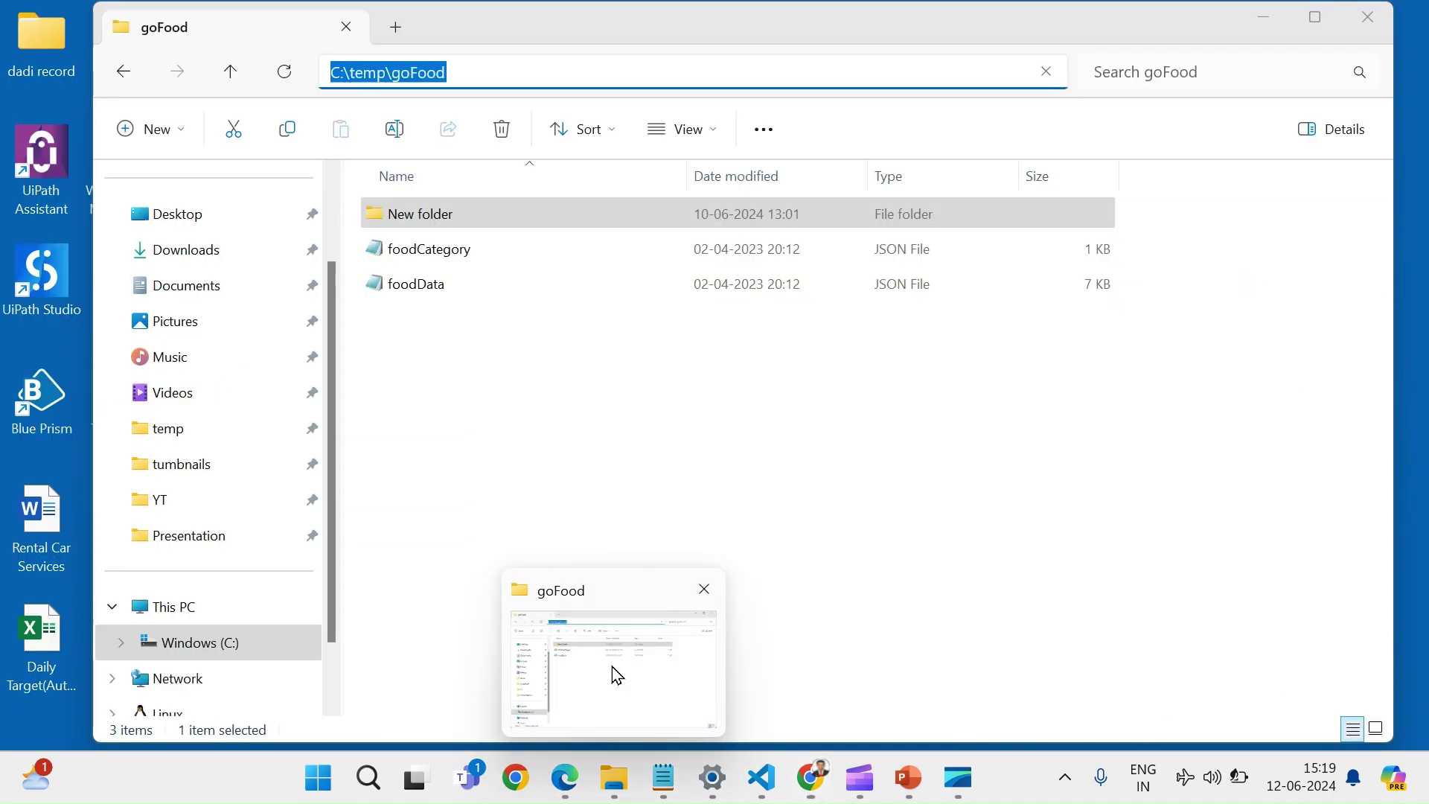
pyautogui.click(612, 667)
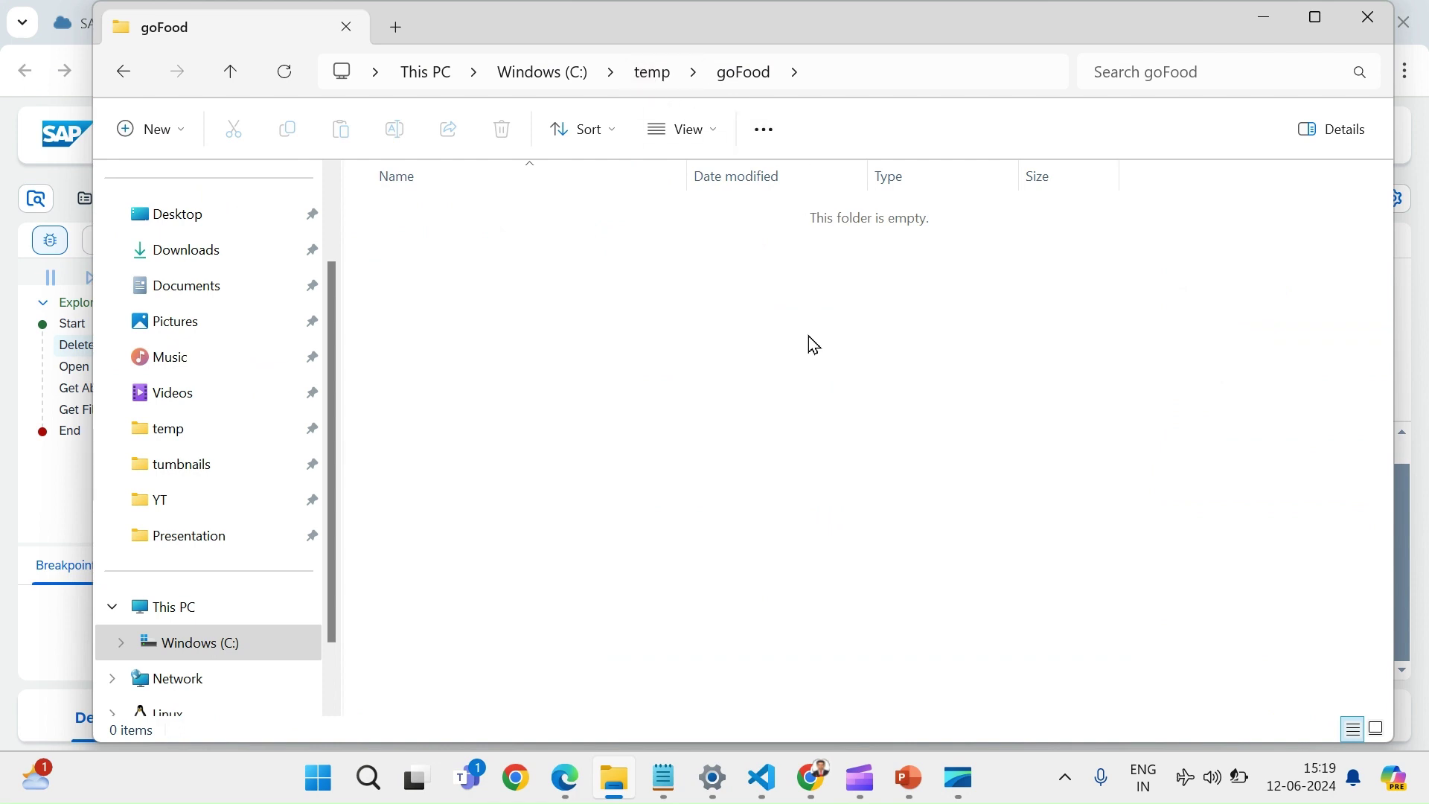
pyautogui.click(1267, 22)
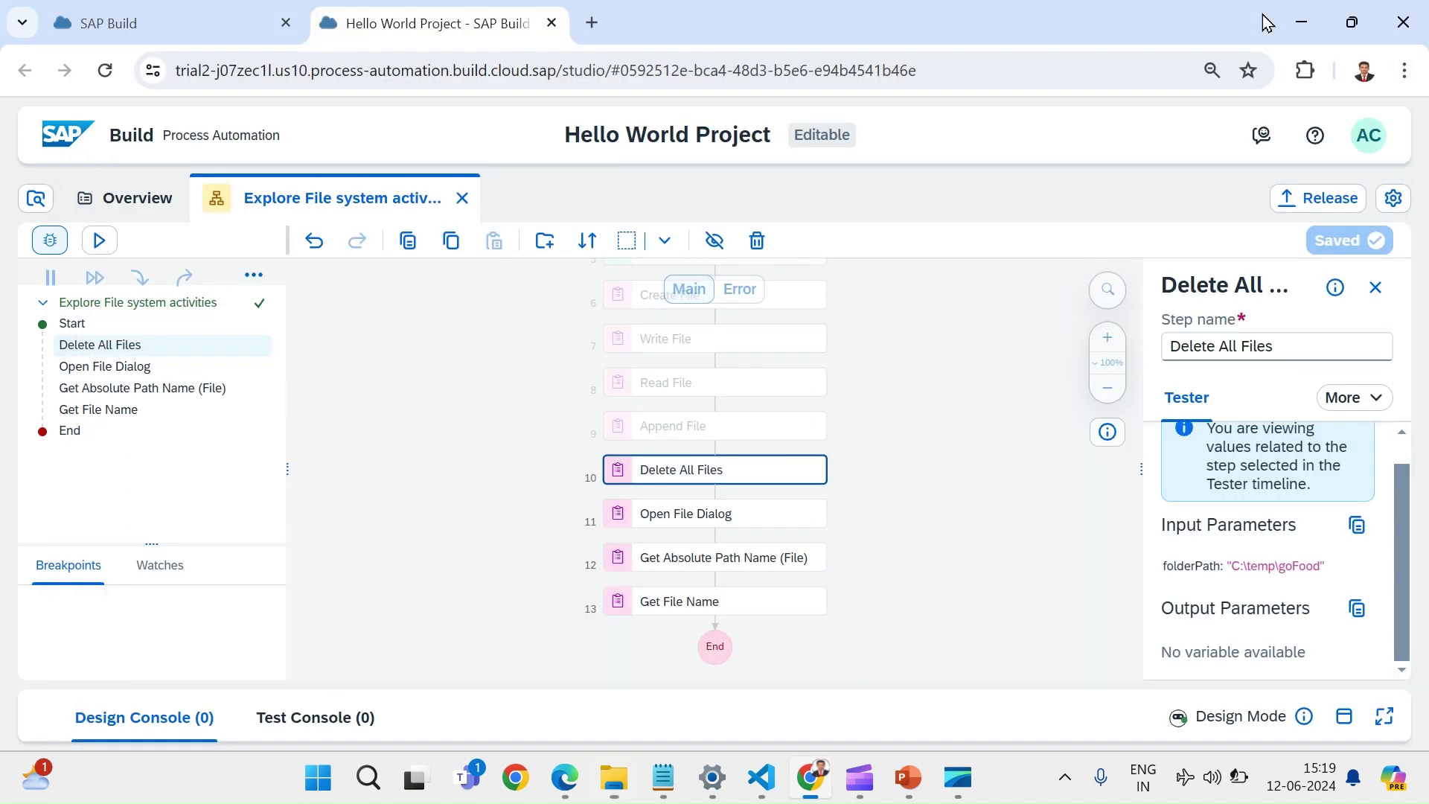
# Recheck the Delete All Files step's tester values and open the activity's description.
pyautogui.scroll(1, 1222, 592)
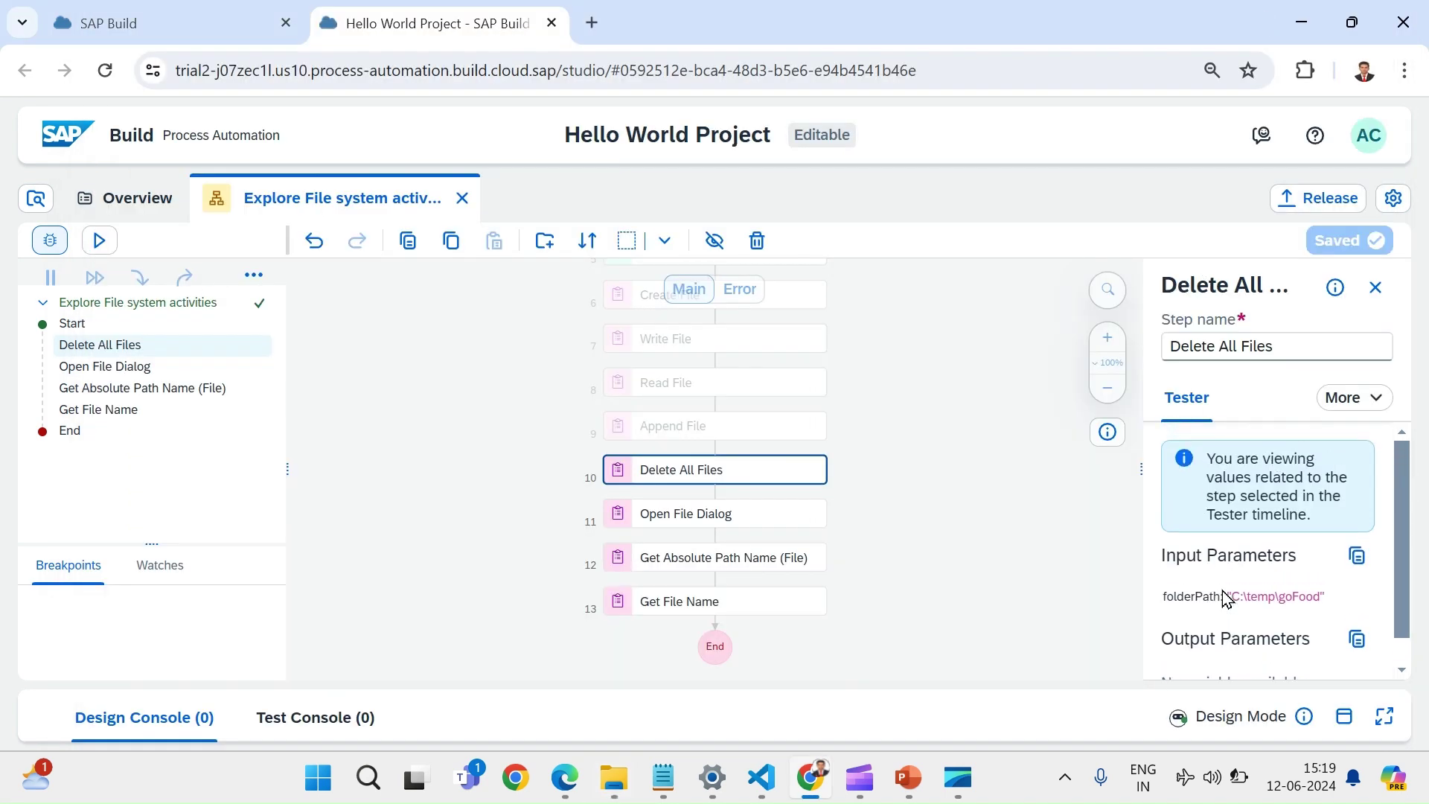
pyautogui.scroll(-1, 1235, 615)
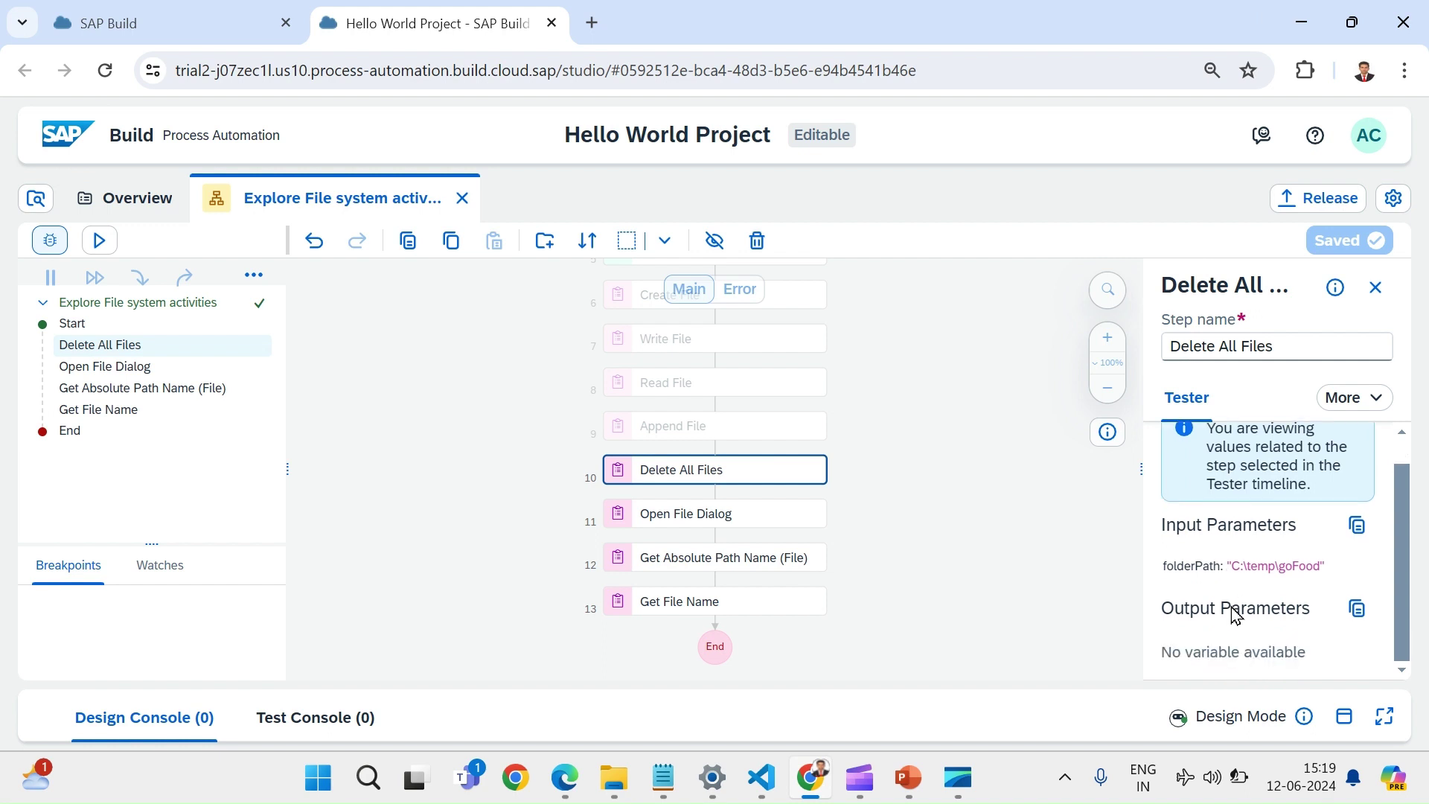
pyautogui.scroll(1, 1235, 615)
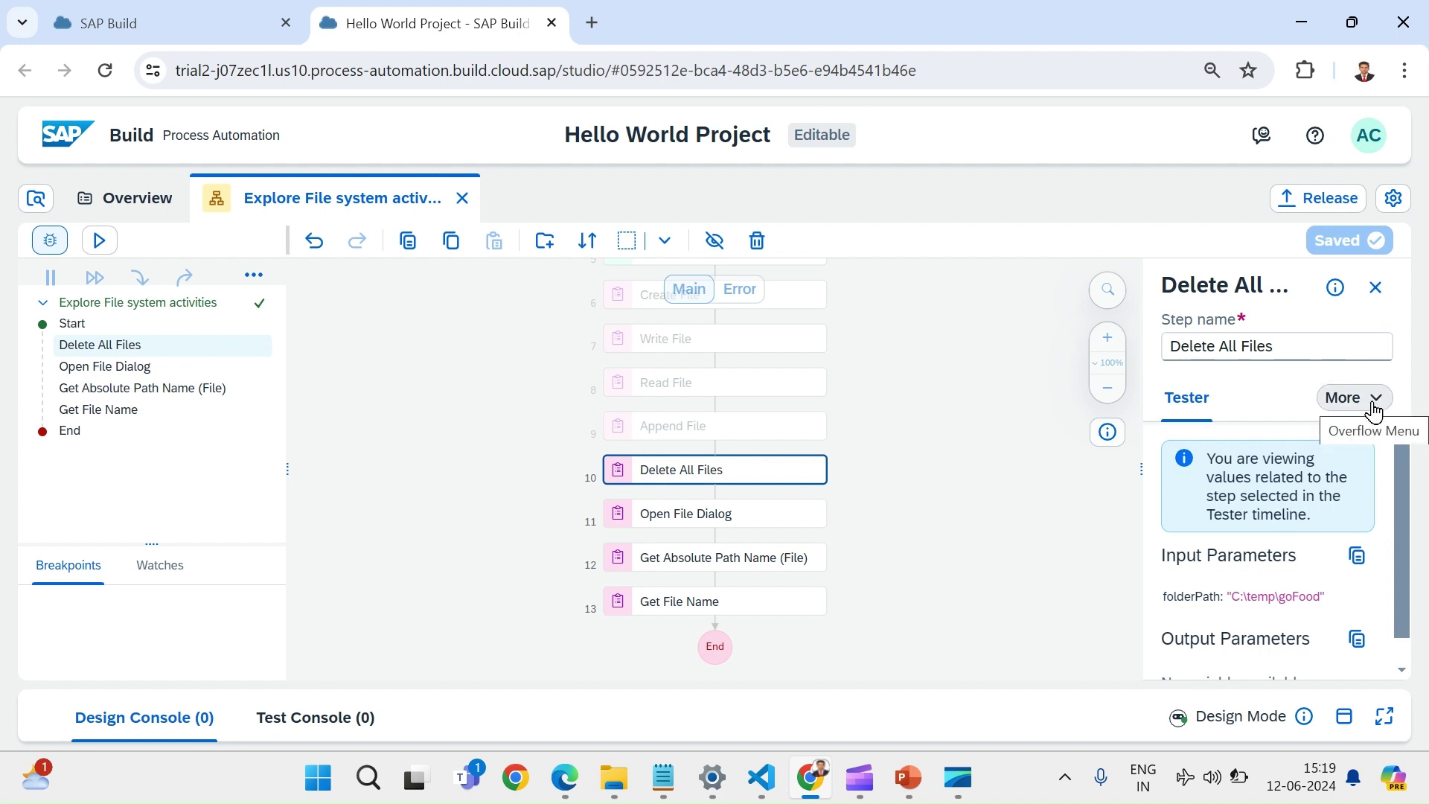
pyautogui.click(1337, 291)
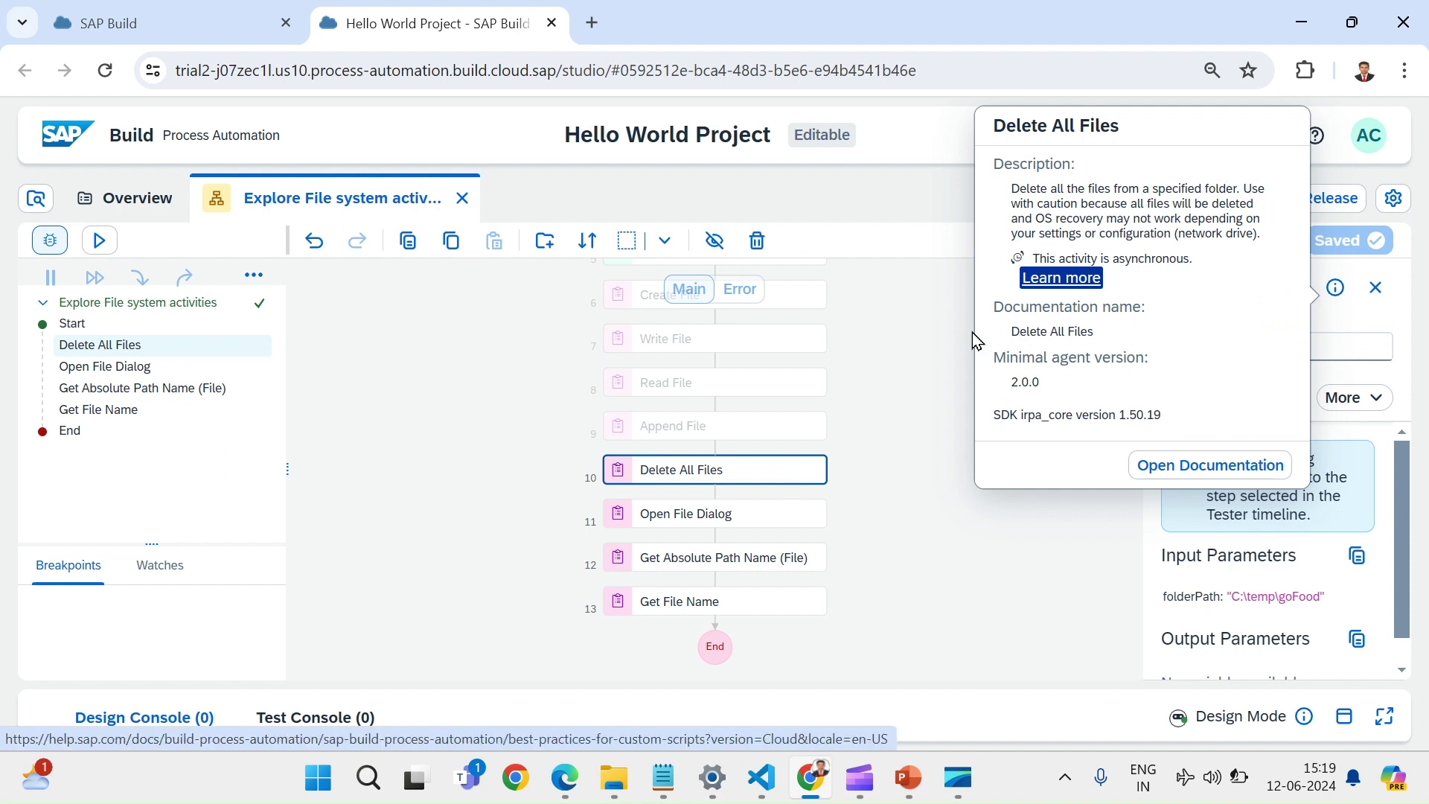
# Dismiss the Delete All Files description and examine the input and output parameters of the tested Open File Dialog step.
pyautogui.click(945, 569)
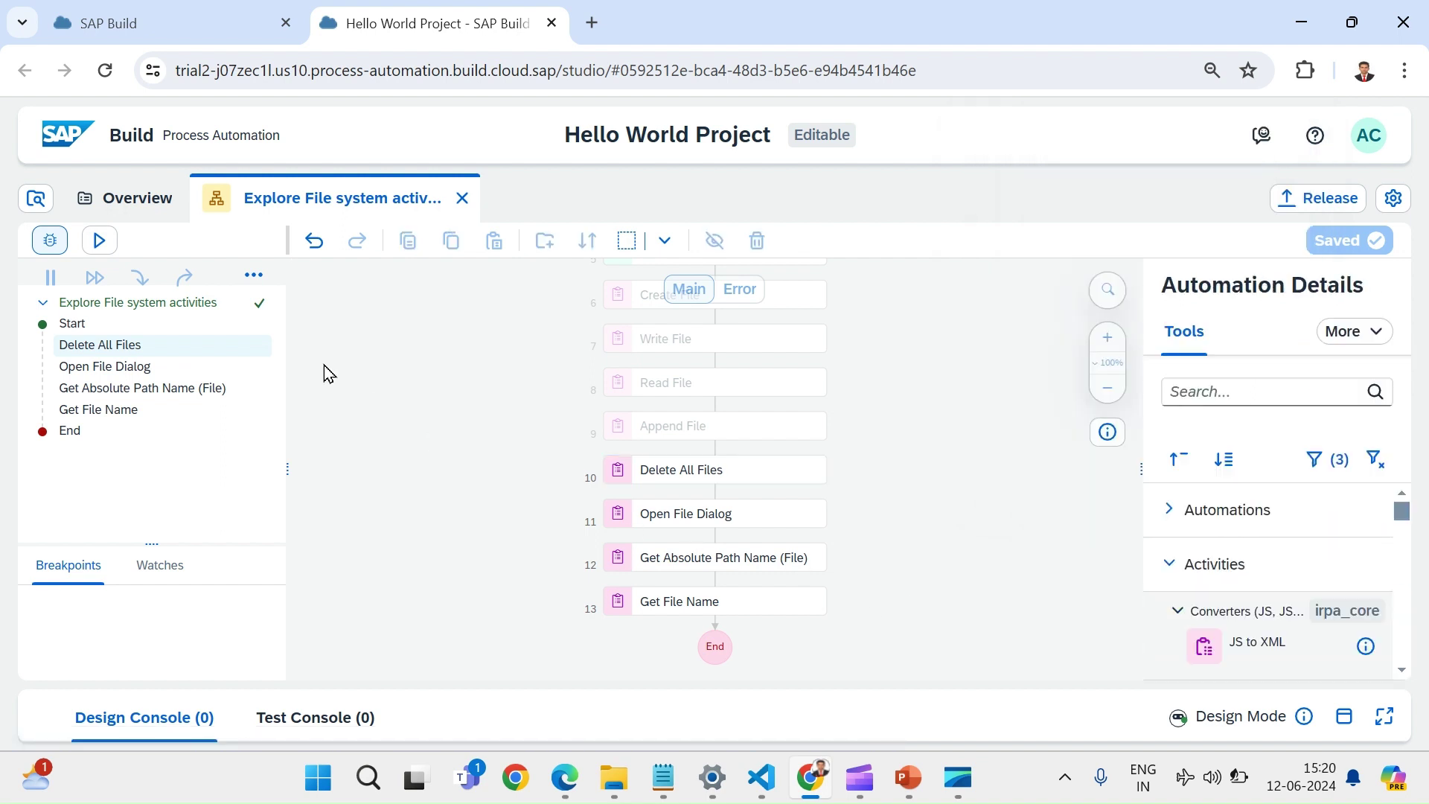
pyautogui.click(134, 369)
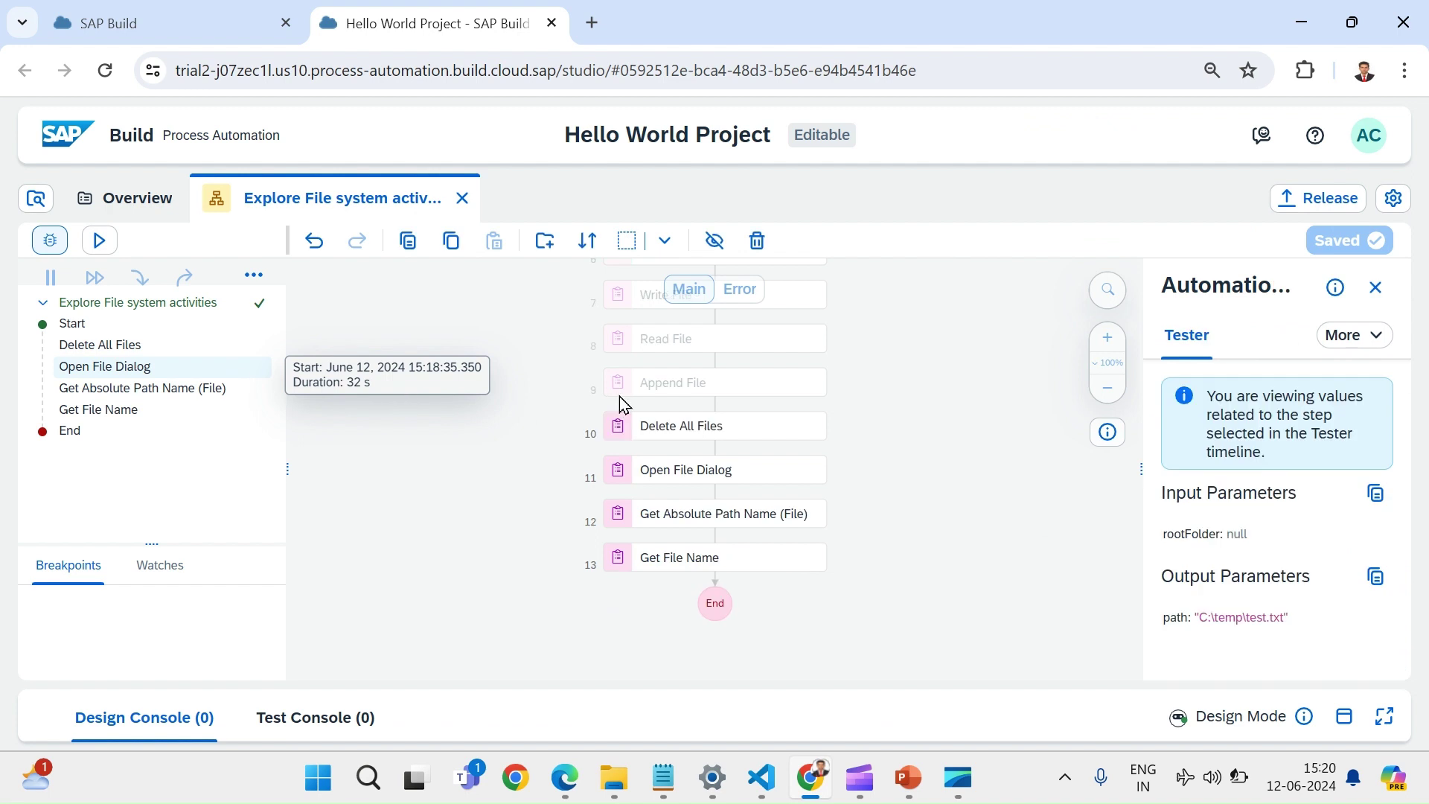
pyautogui.scroll(-1, 1258, 641)
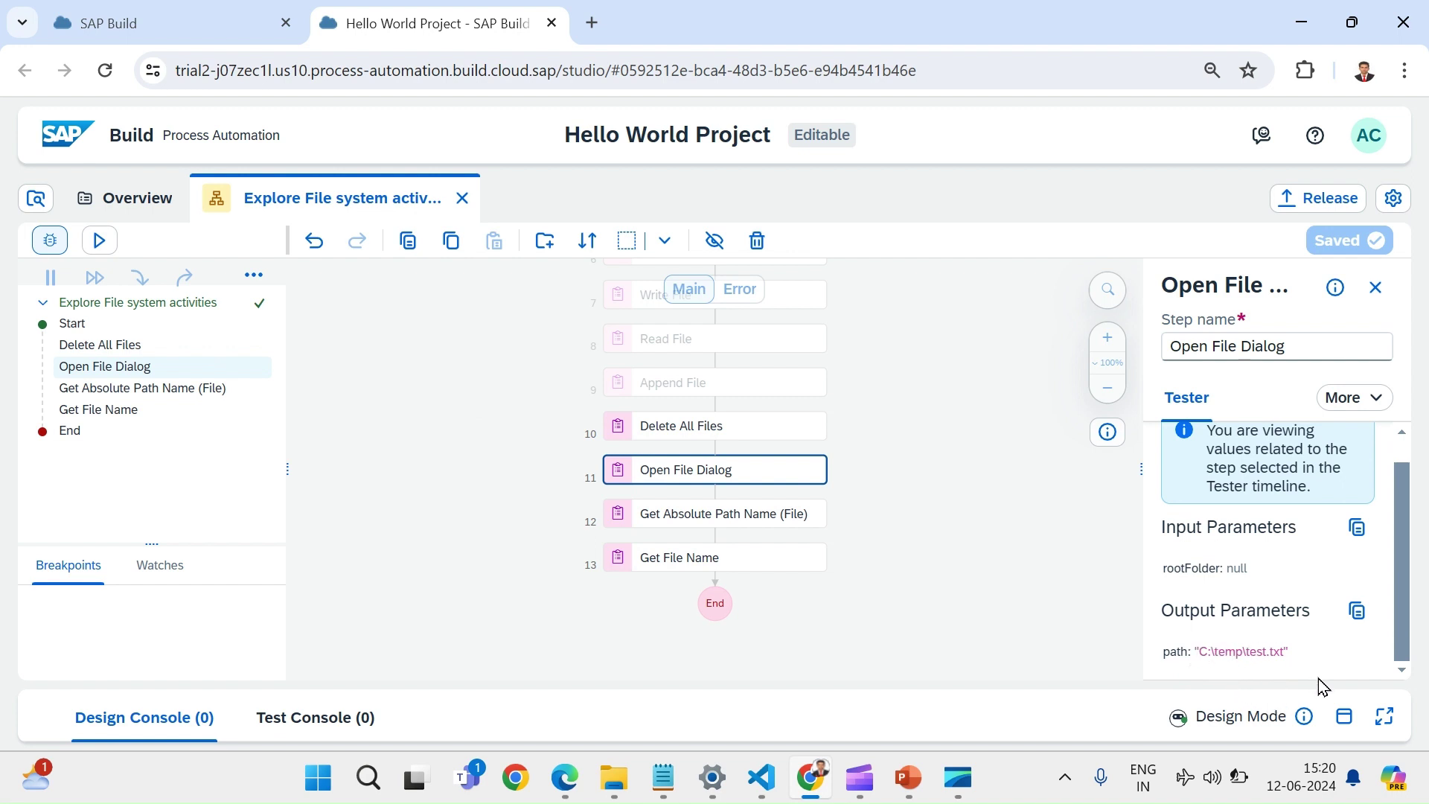
# Examine the tester input and output parameters of the Get Absolute Path Name (File) and Get File Name steps.
pyautogui.click(219, 399)
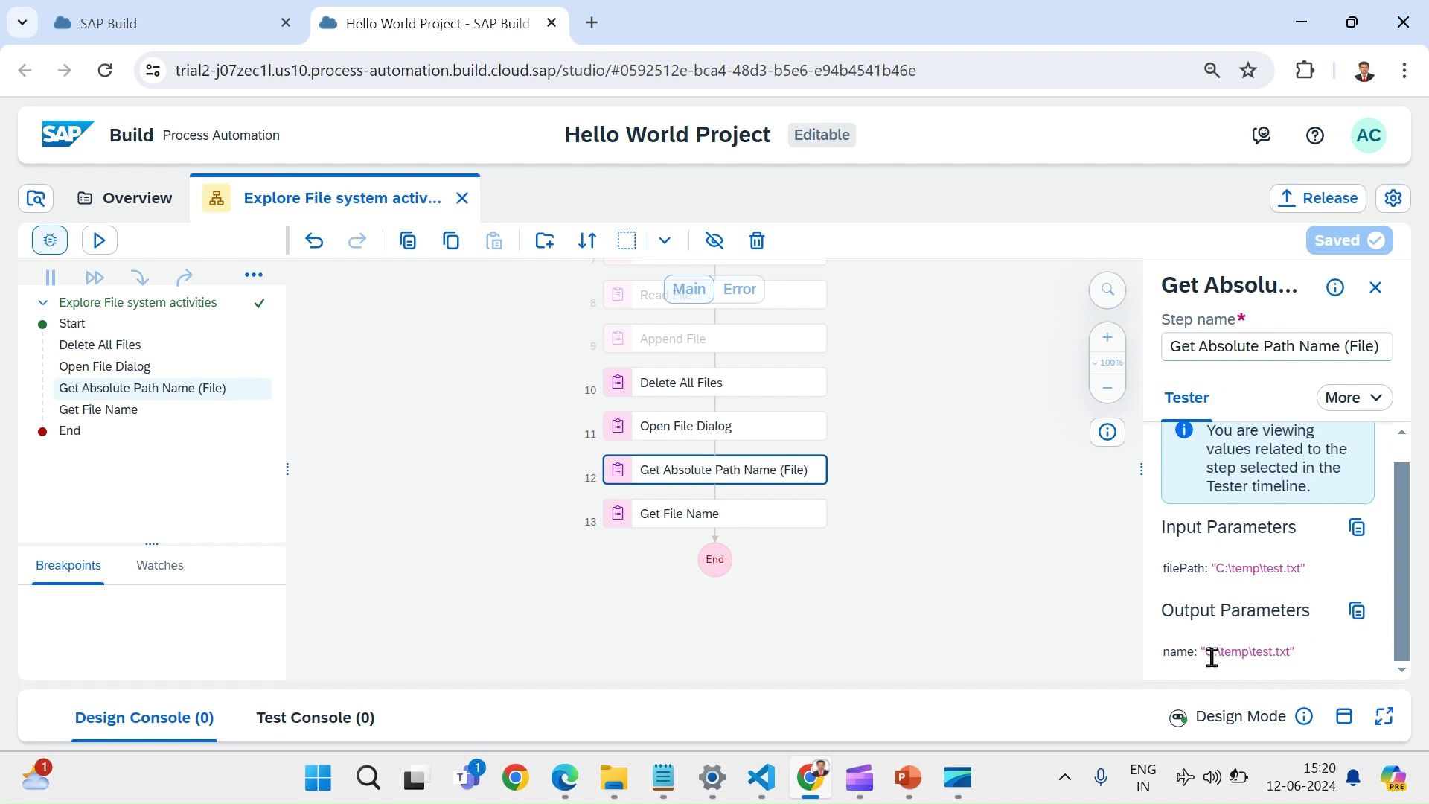
pyautogui.moveTo(1213, 653); pyautogui.dragTo(1315, 663)
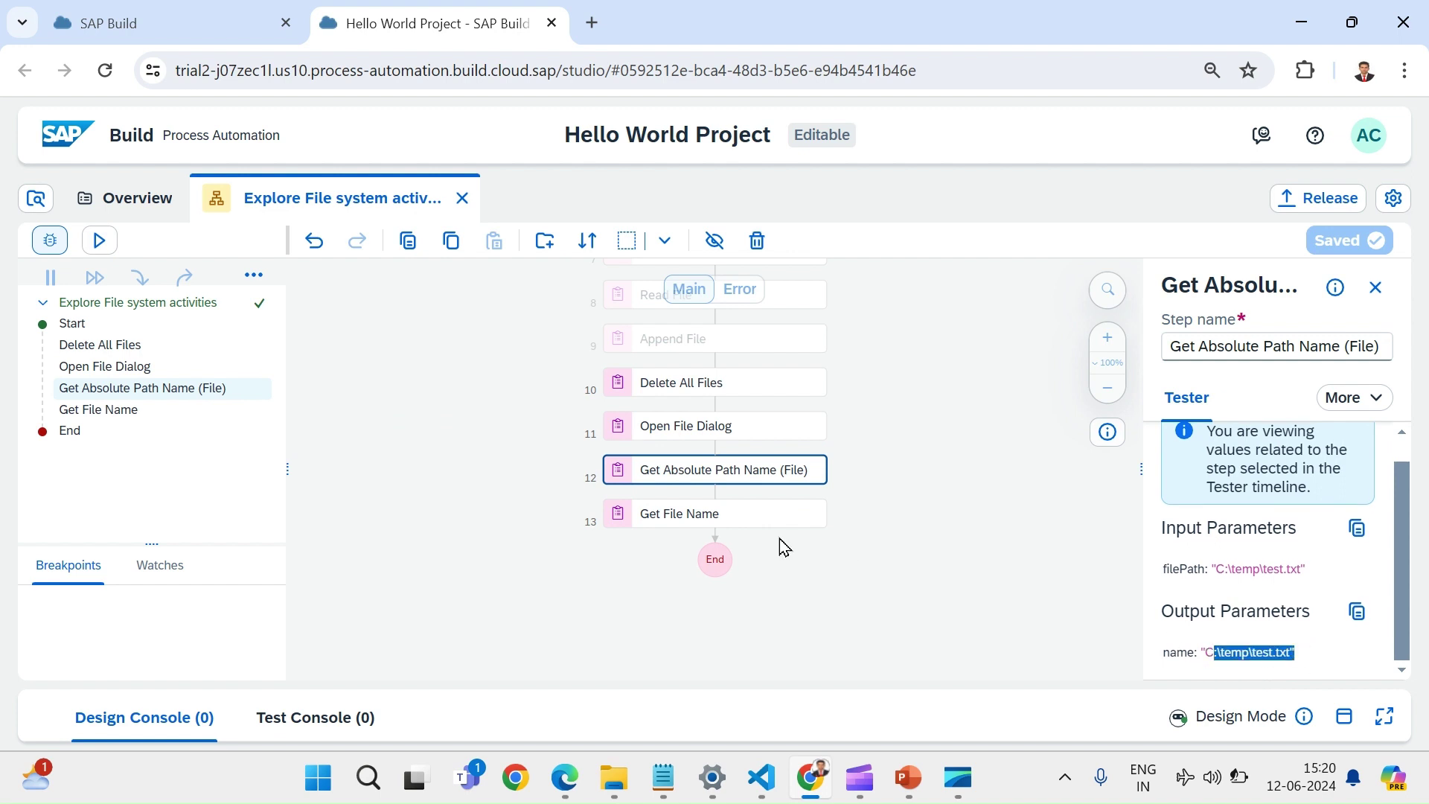
pyautogui.click(159, 427)
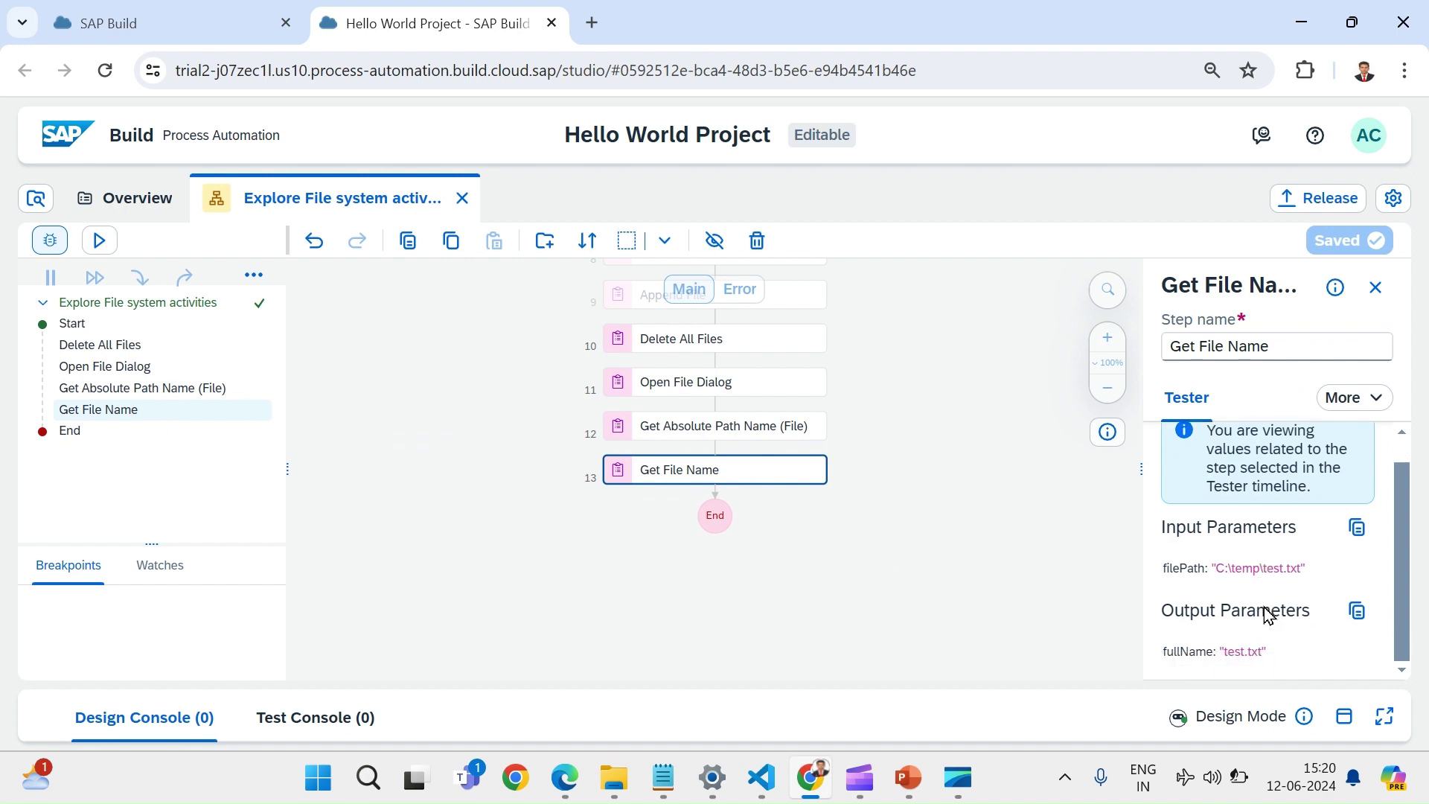
pyautogui.moveTo(1263, 654); pyautogui.dragTo(1226, 655)
pyautogui.click(1345, 672)
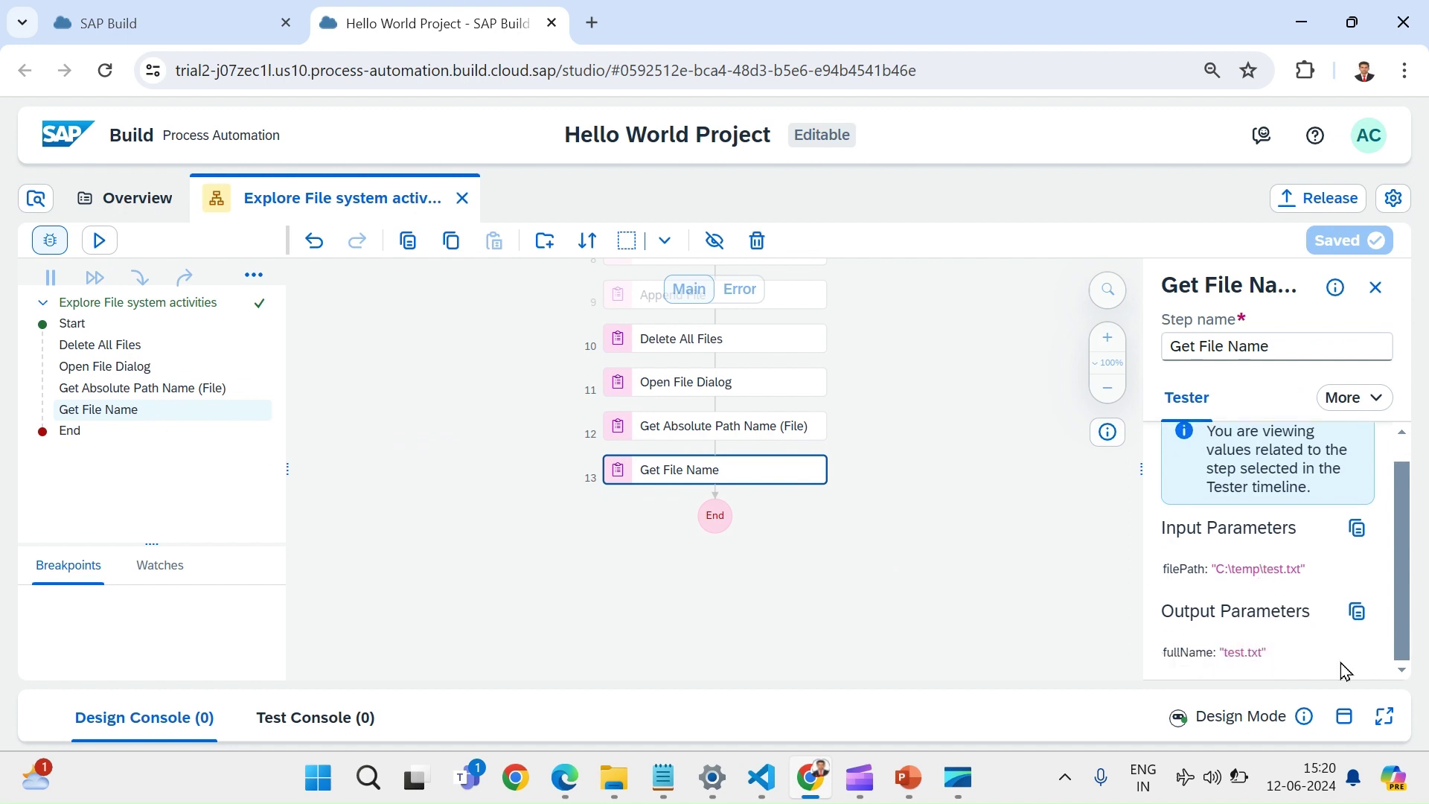